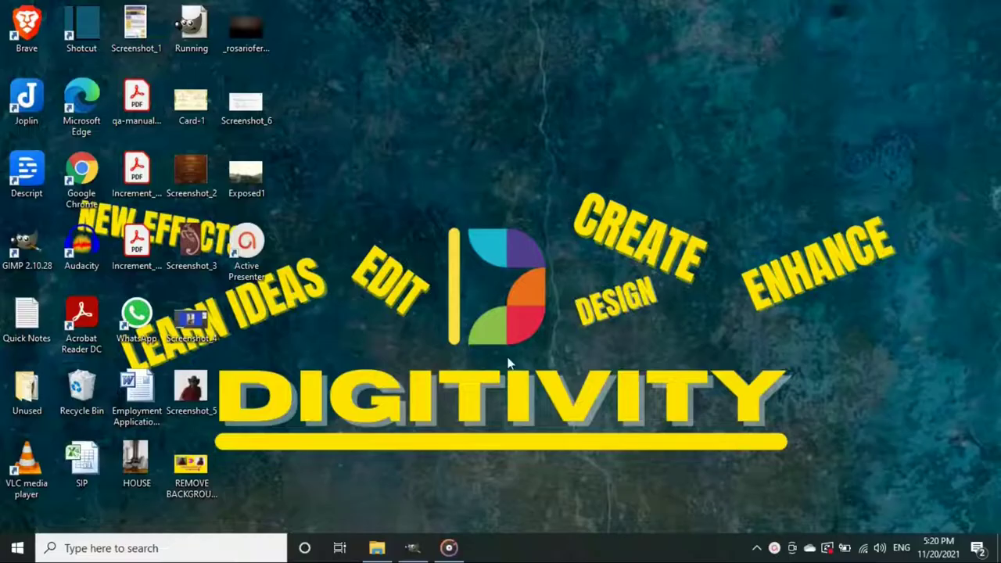
Open the dark 5494×3666 rooftop JPEG from the Desktop folder.
click(413, 548)
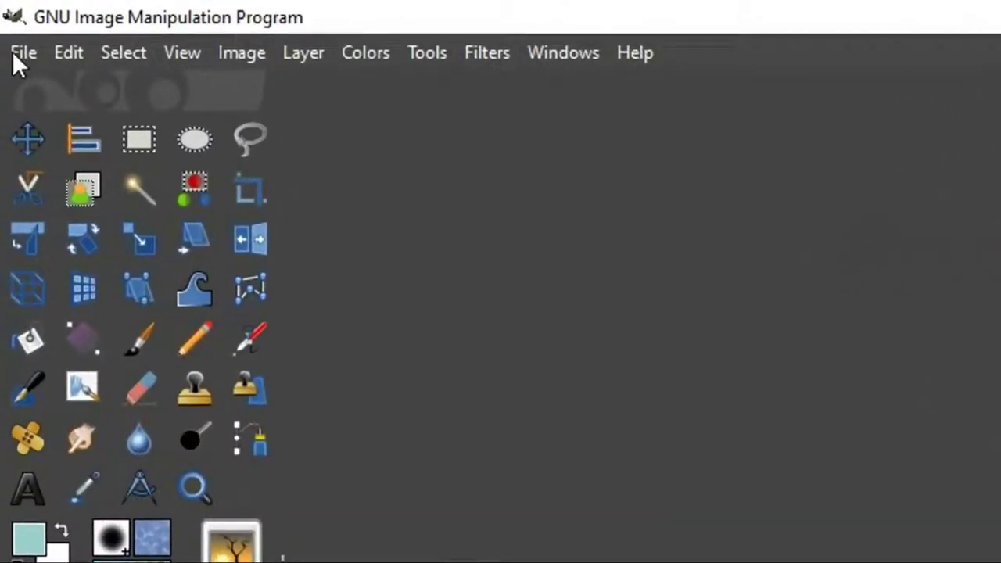
click(21, 52)
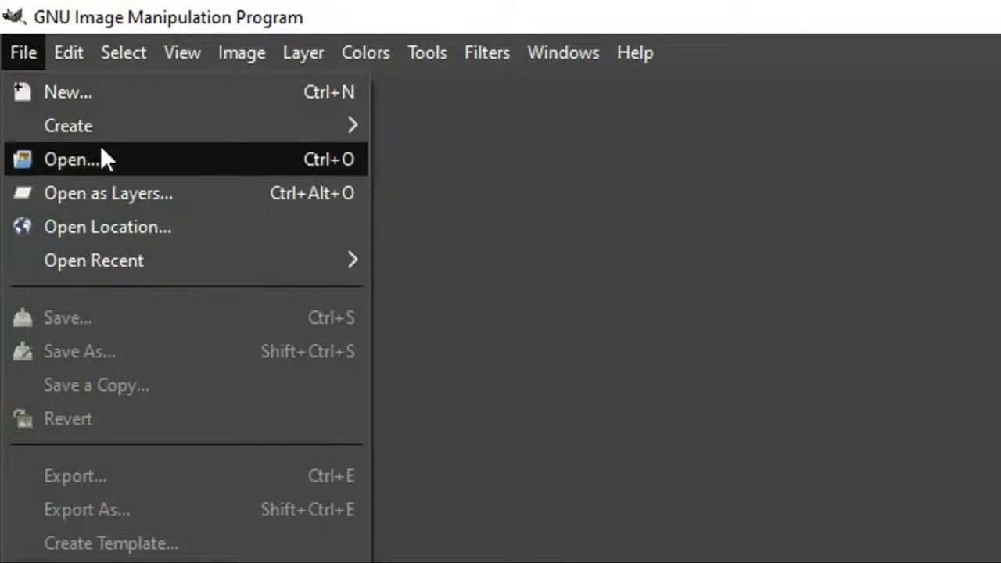
click(90, 161)
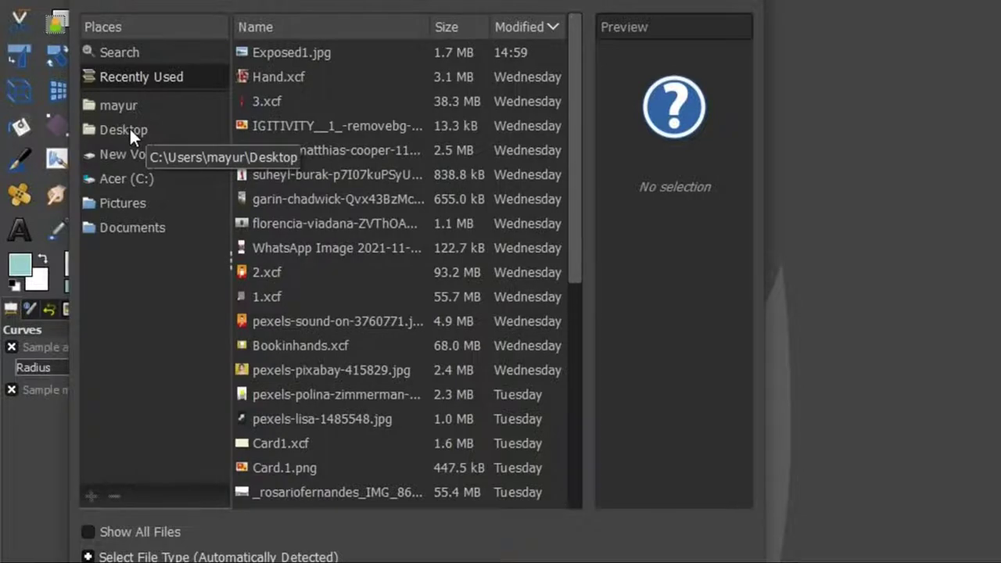
click(129, 128)
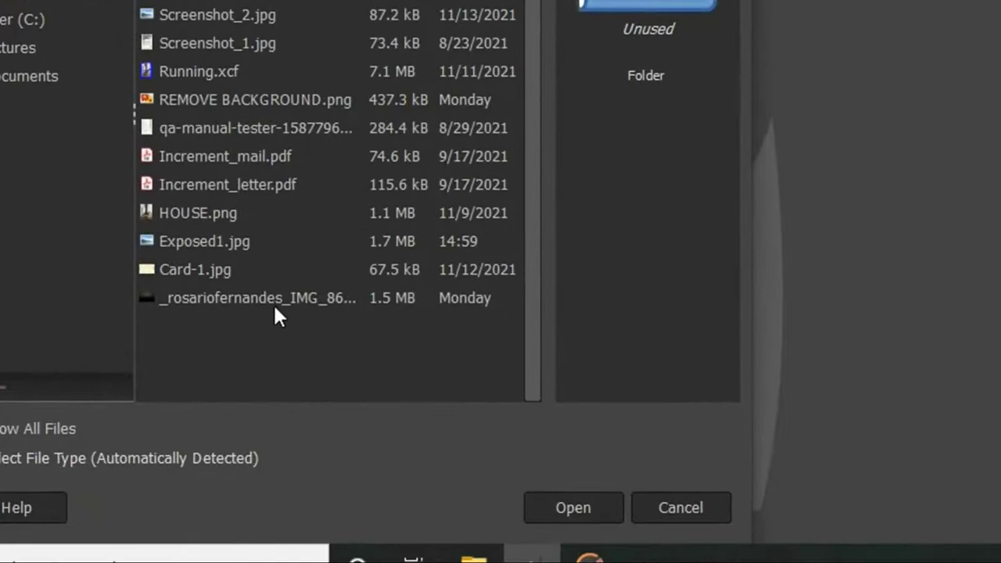
click(273, 300)
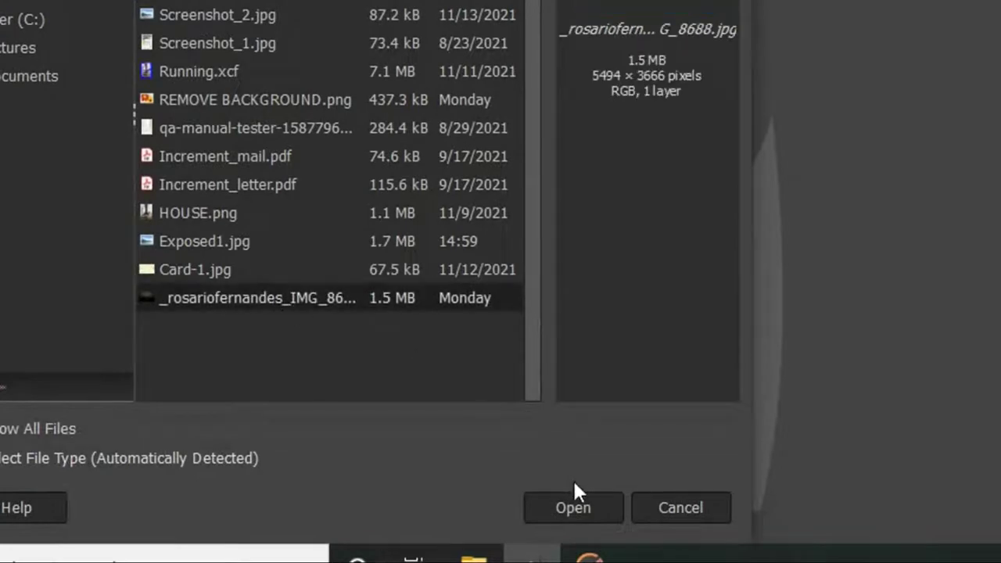
click(567, 504)
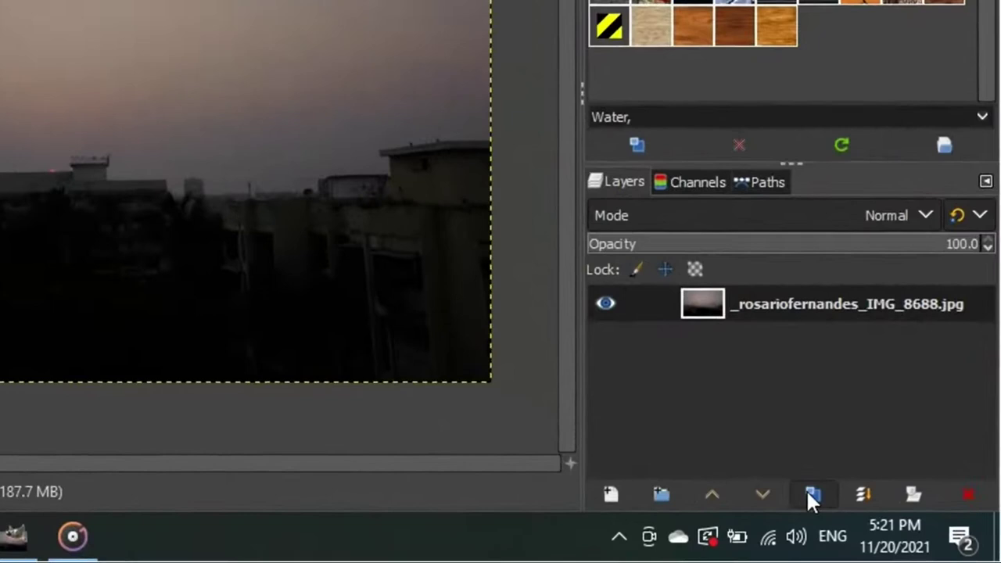
Duplicate the photo layer and name the copy 'Original'.
click(810, 494)
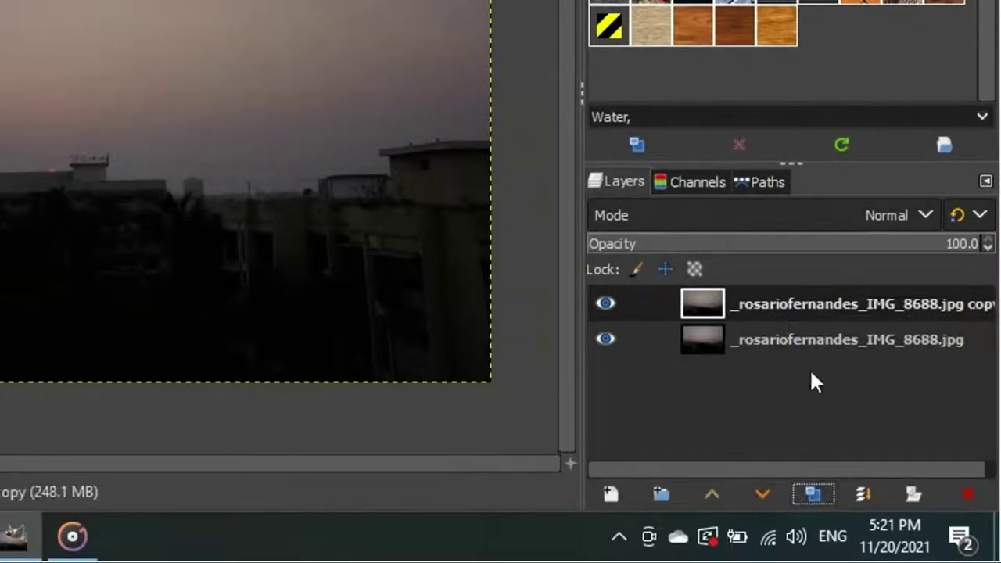
double_click(810, 305)
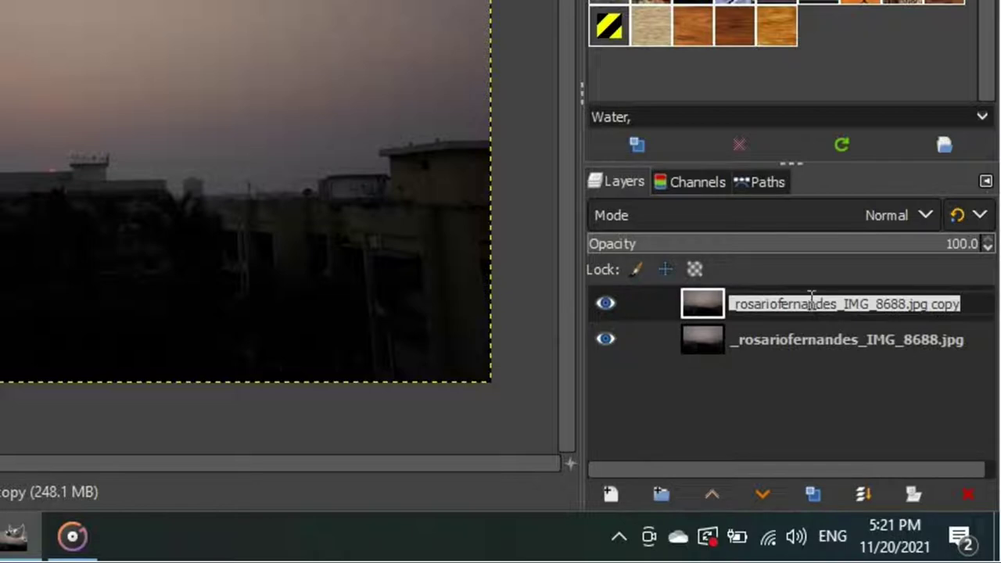
text(Original)
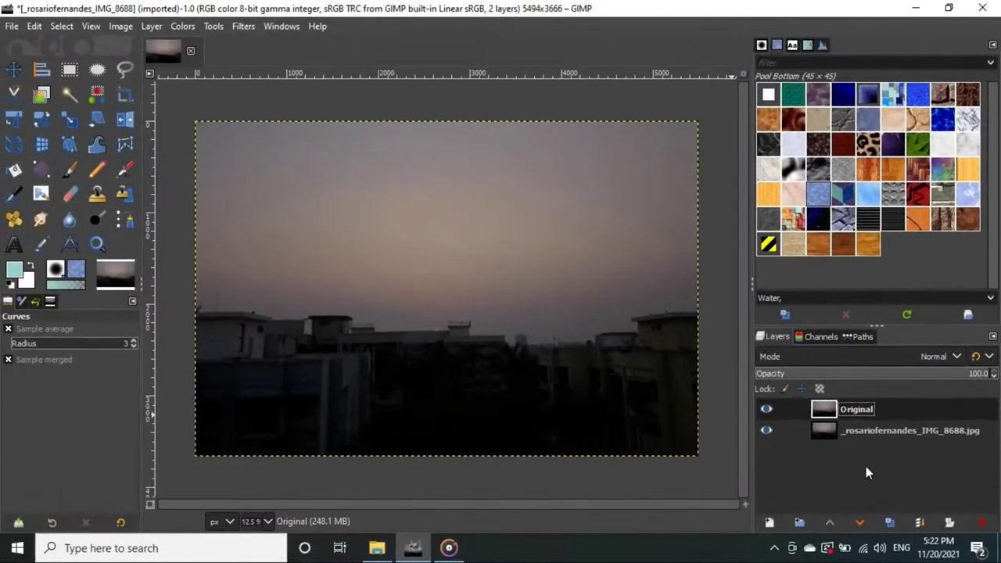
In Levels, set the Value channel gamma to 1.74 and the white input to 210.
click(187, 28)
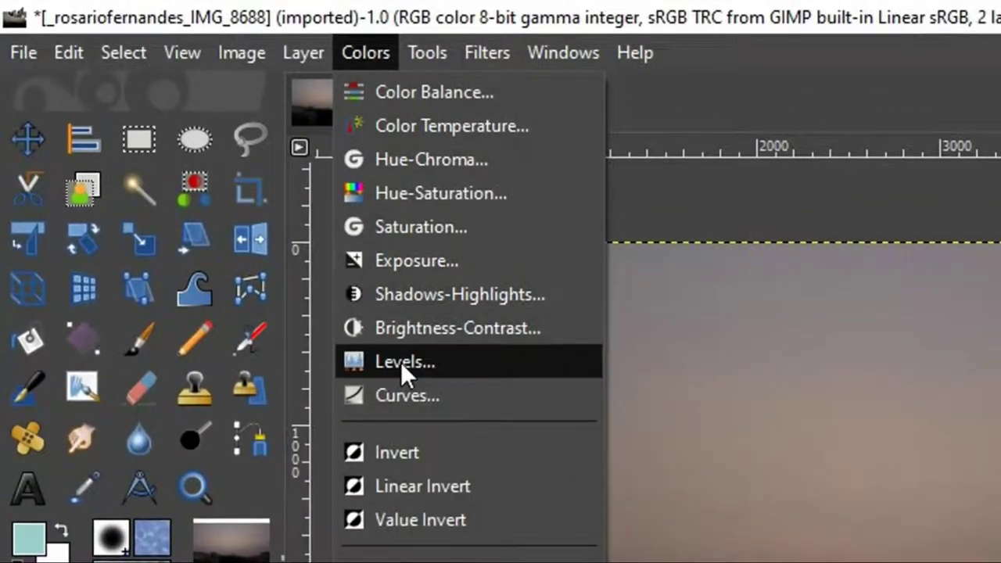
click(373, 337)
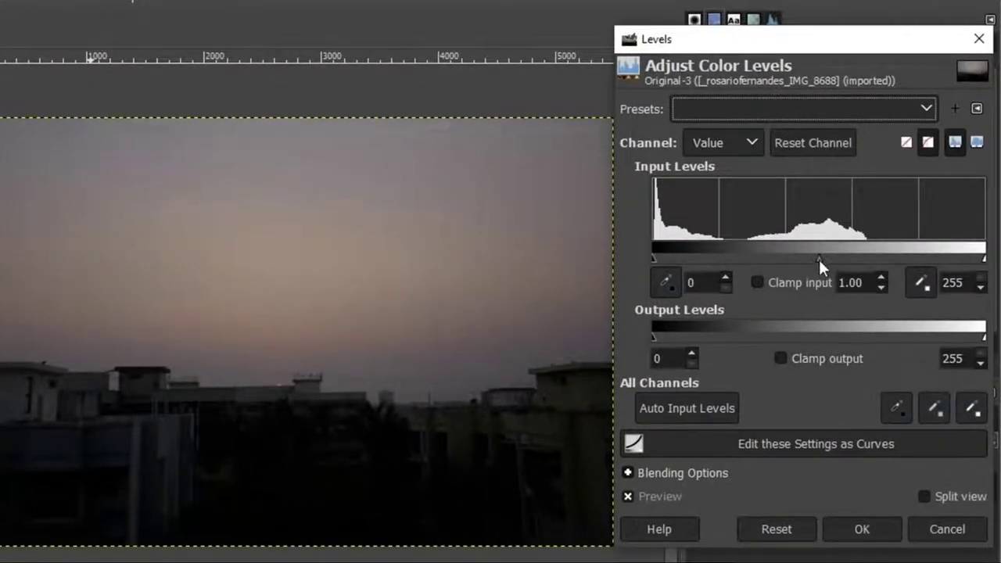
drag(818, 260, 783, 253)
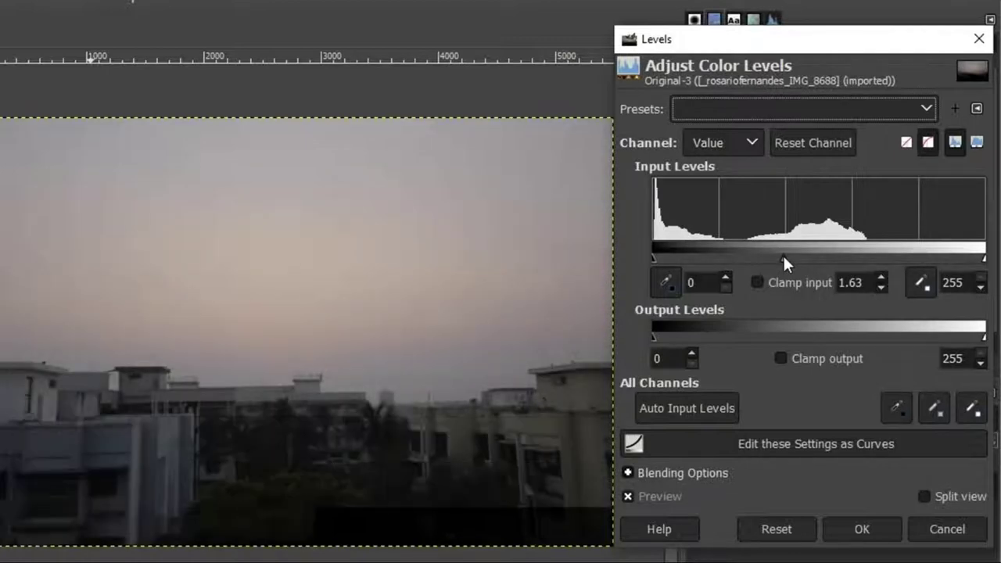
drag(783, 255, 778, 256)
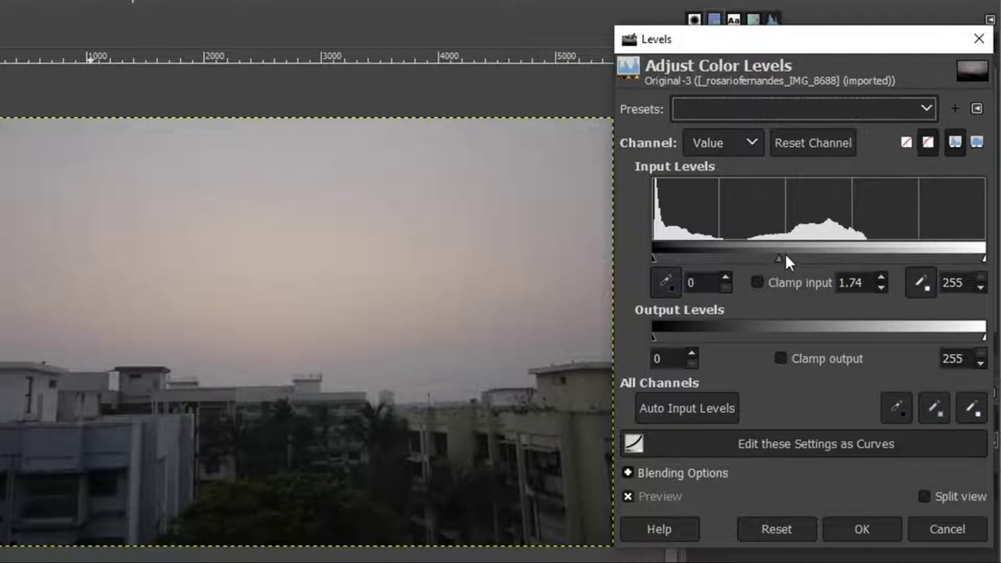
drag(983, 259, 936, 257)
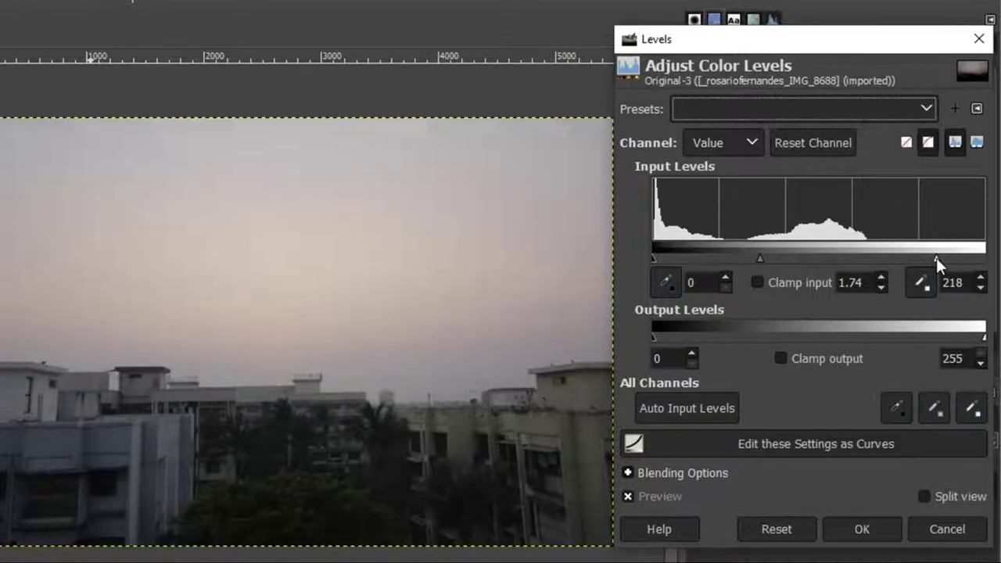
drag(935, 257, 926, 256)
Lower the white input of the Red channel to 228 and the Green channel to 236.
click(742, 140)
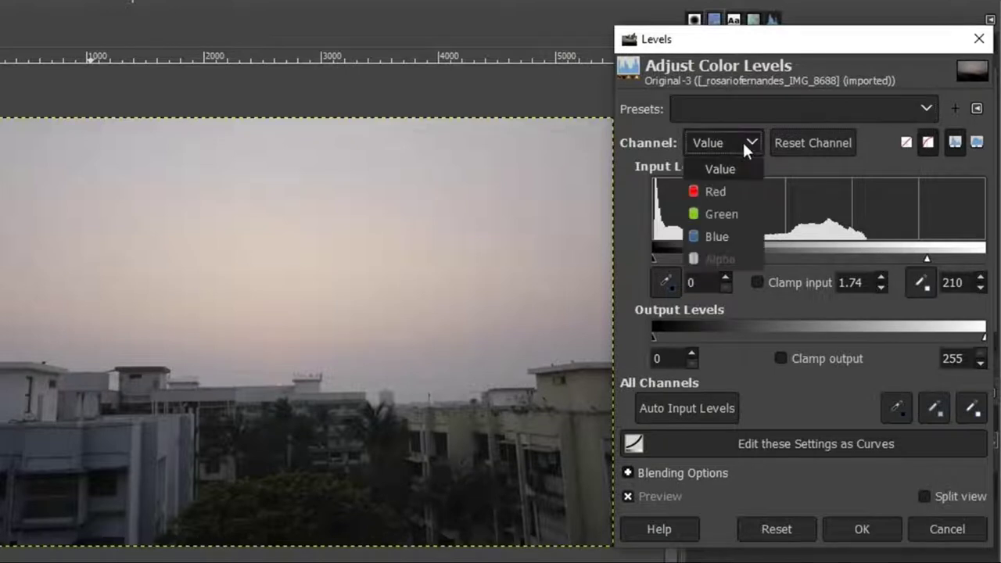
click(715, 192)
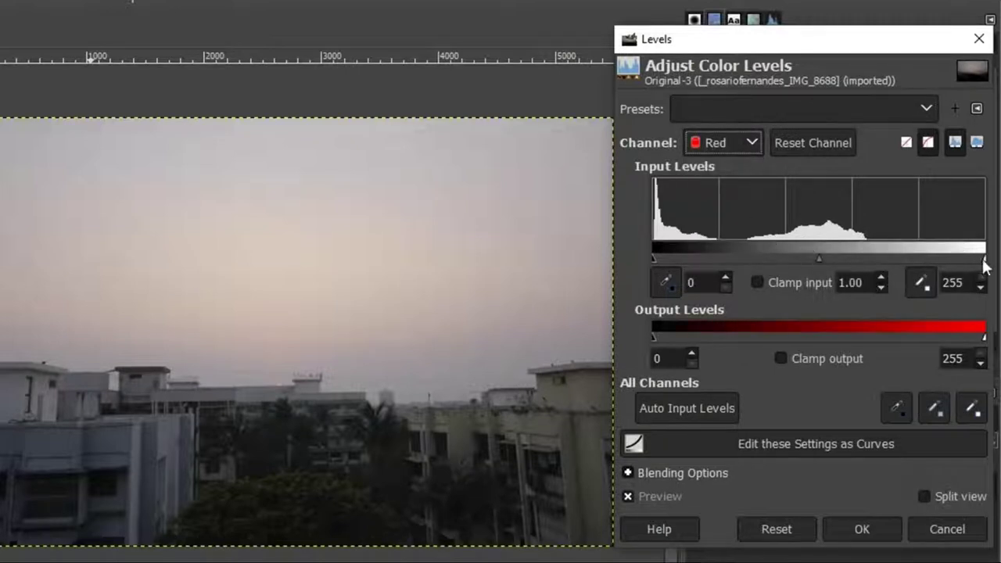
drag(983, 264, 950, 262)
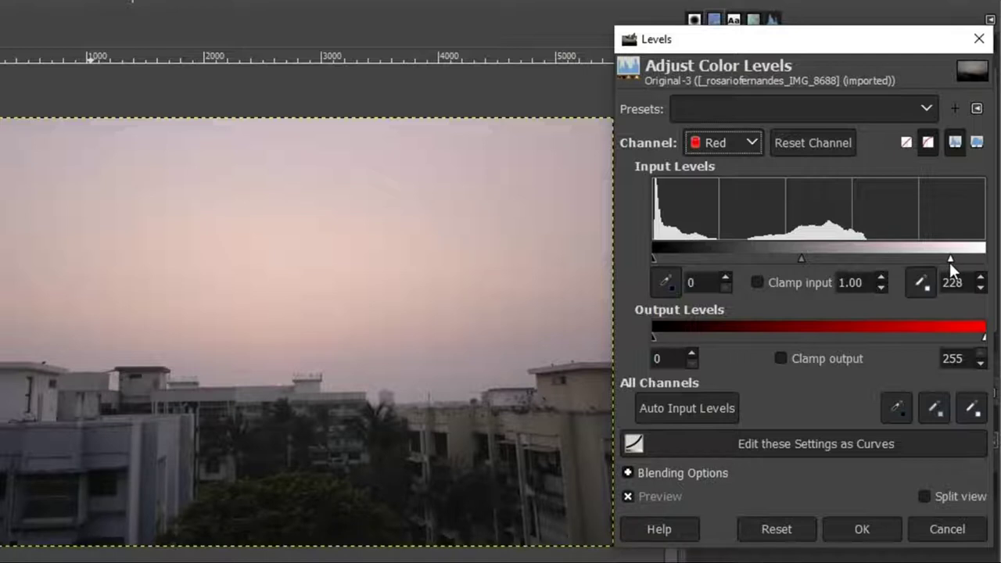
click(750, 145)
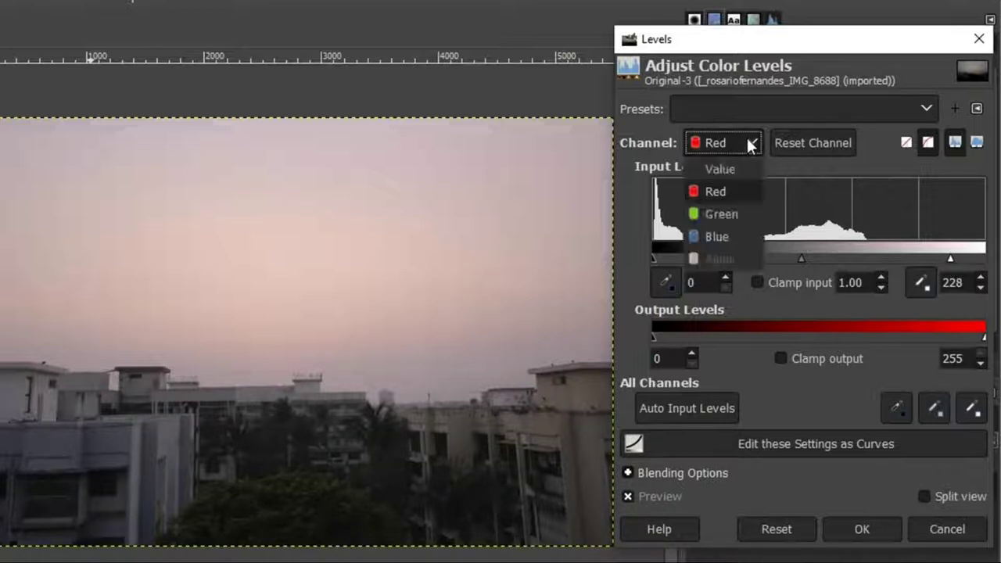
click(724, 214)
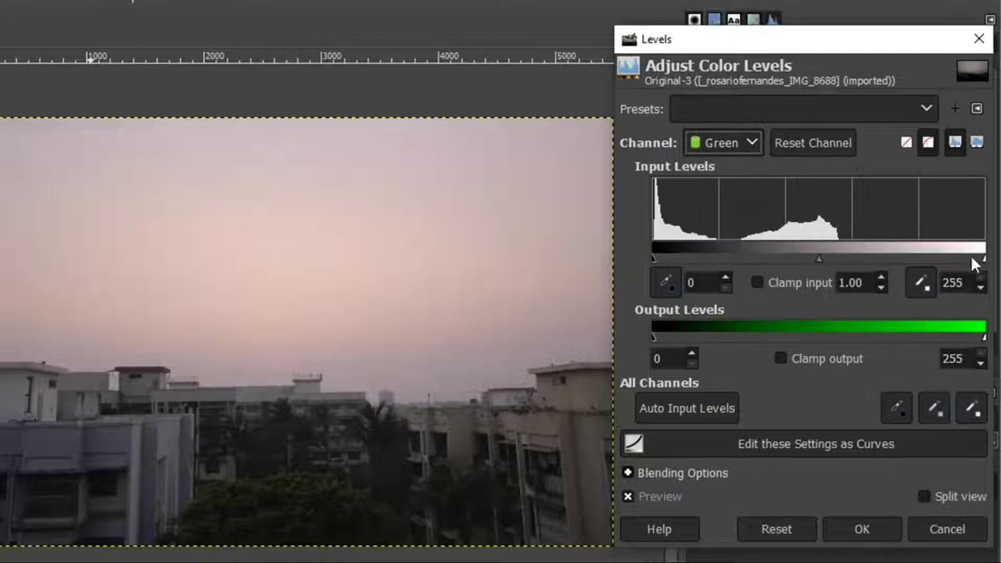
drag(982, 262, 960, 260)
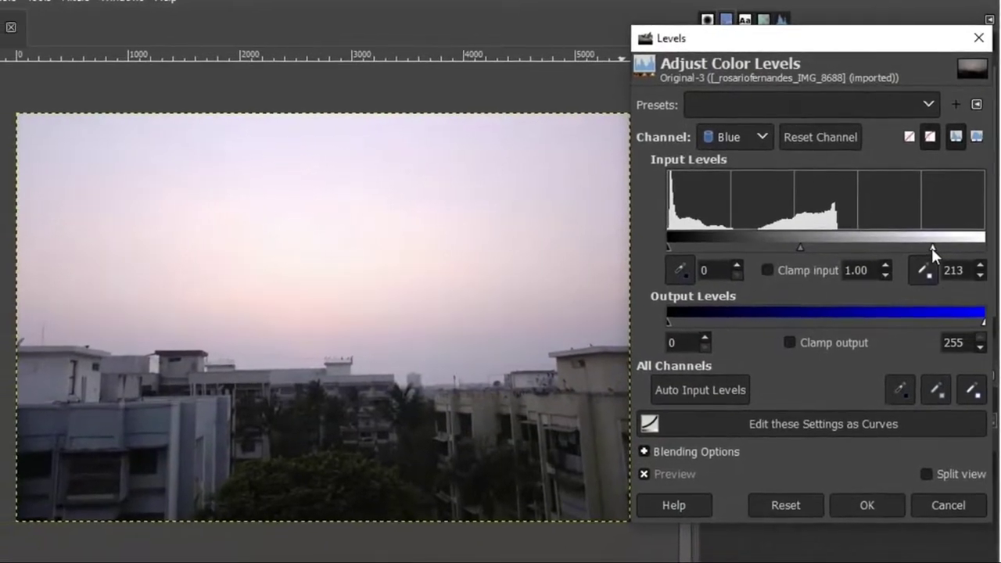
Compare with the Levels preview toggled off and on, then apply the Levels adjustment.
click(643, 473)
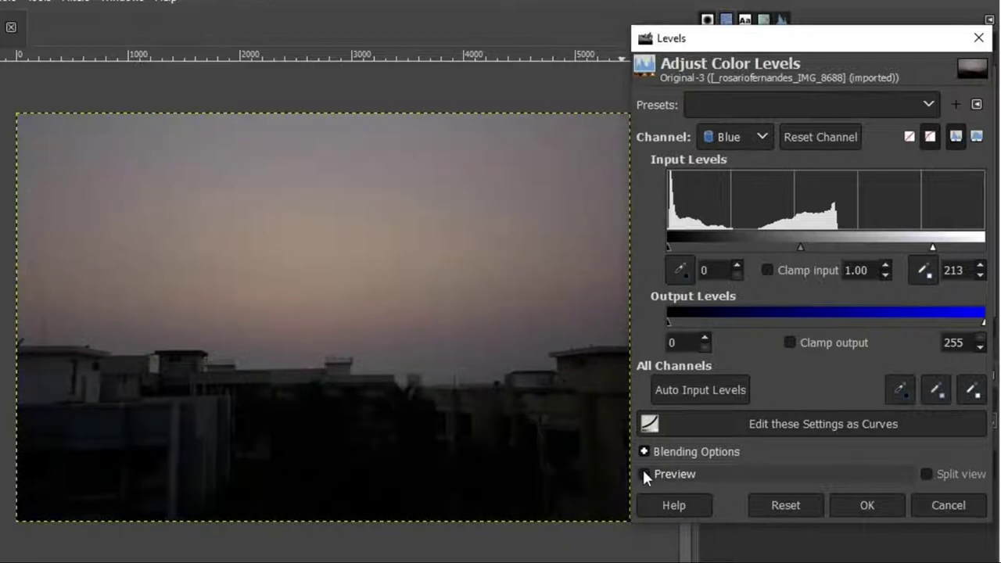
click(644, 473)
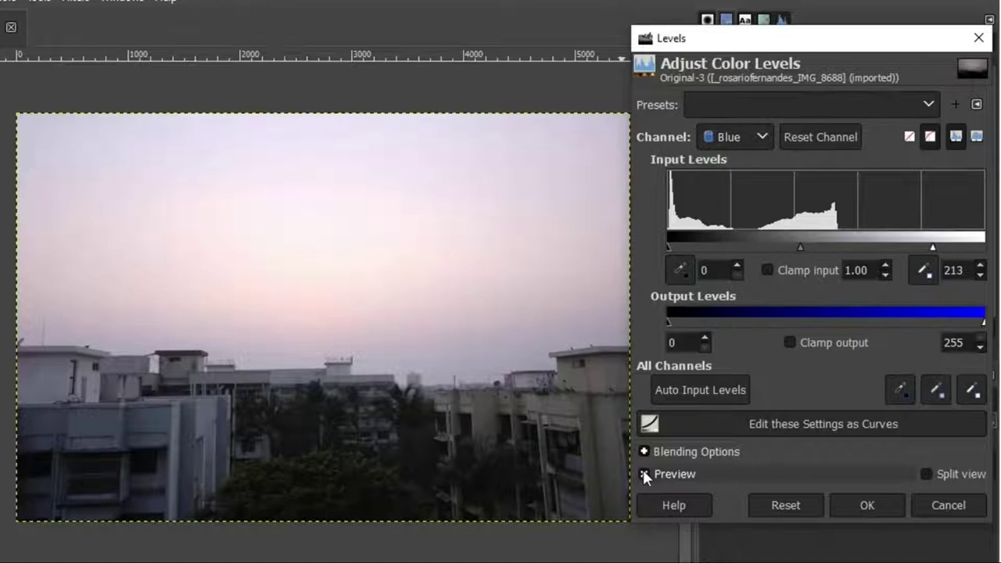
click(870, 505)
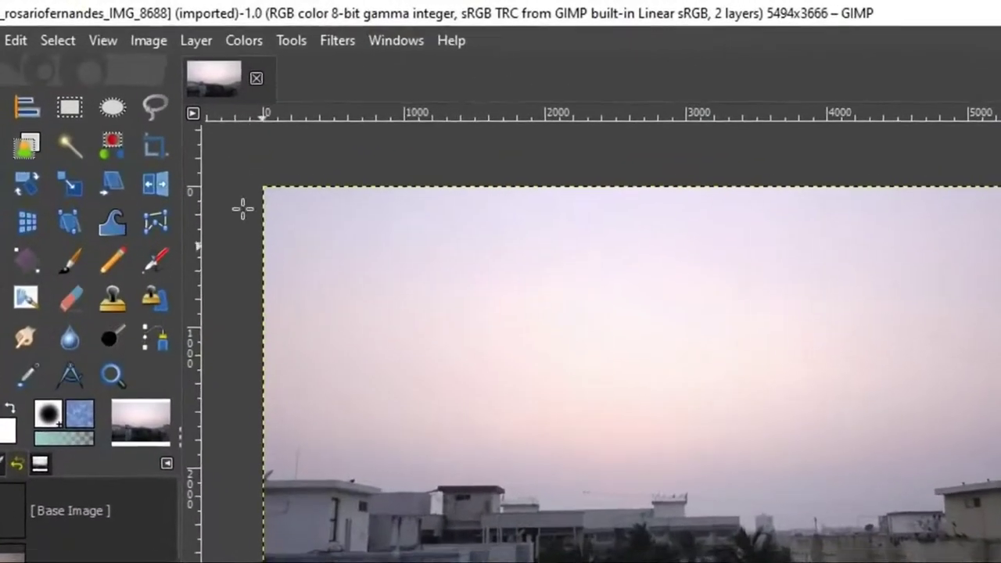
In Exposure, raise the exposure and nudge the black level down to -0.005.
click(248, 38)
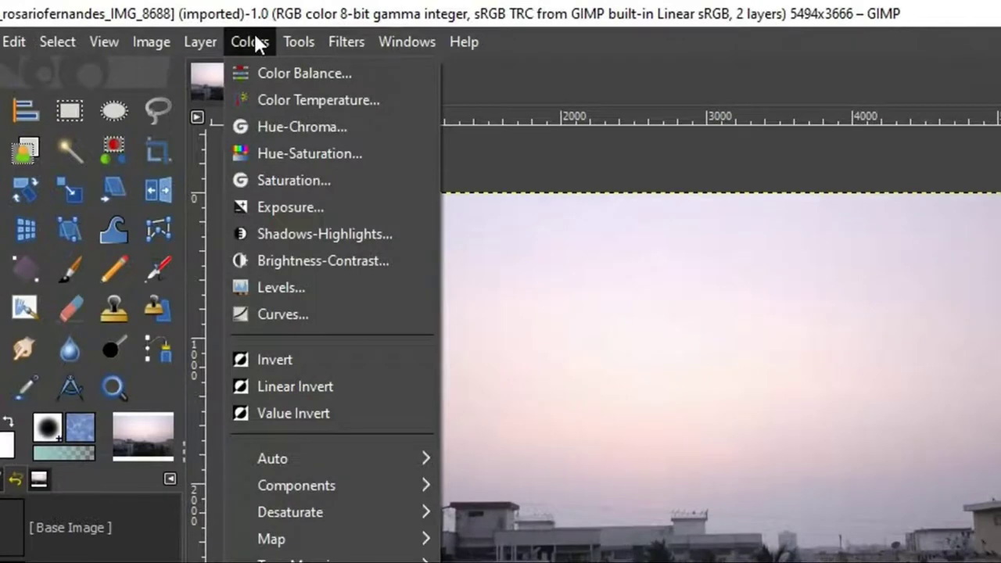
click(301, 207)
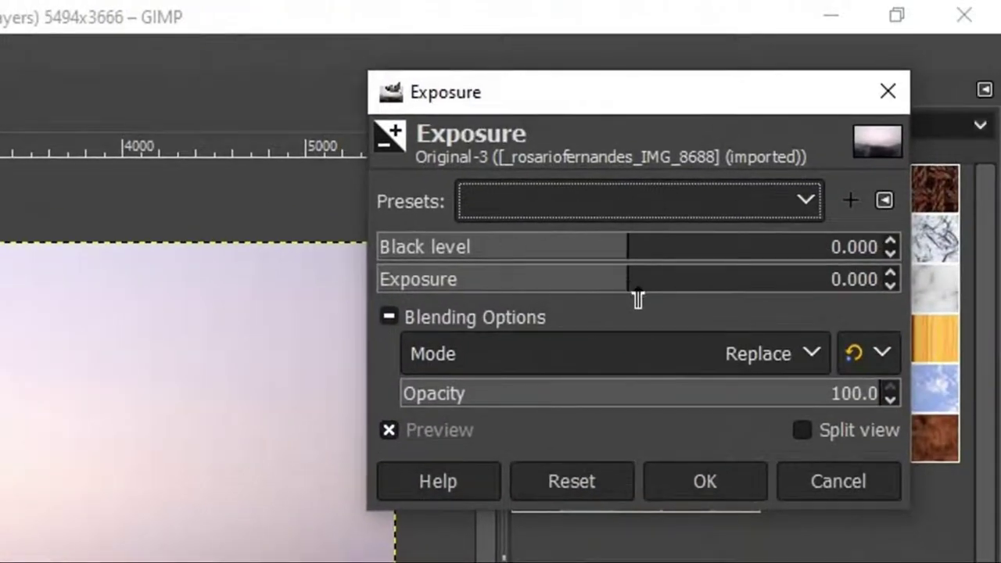
drag(626, 292, 618, 266)
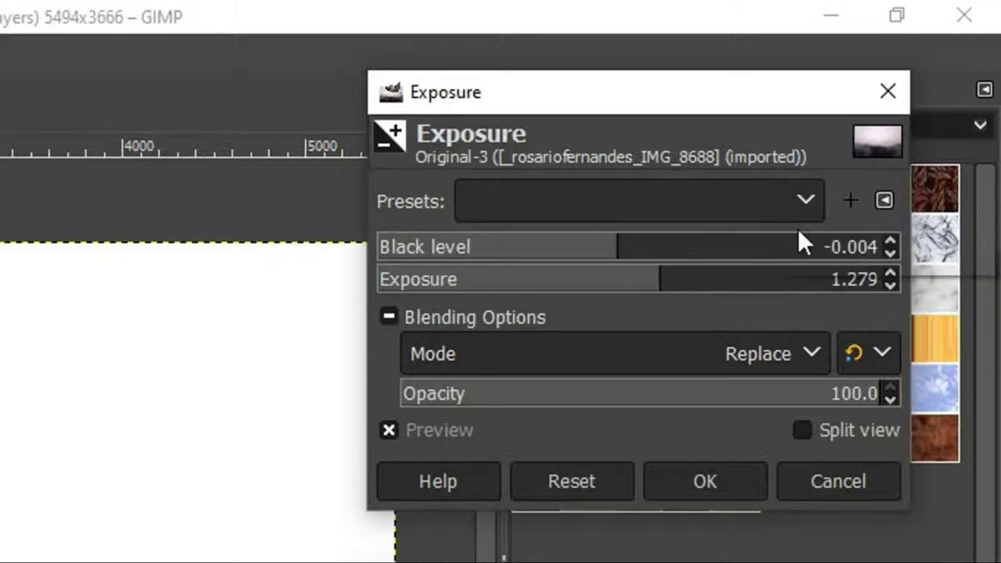
click(891, 253)
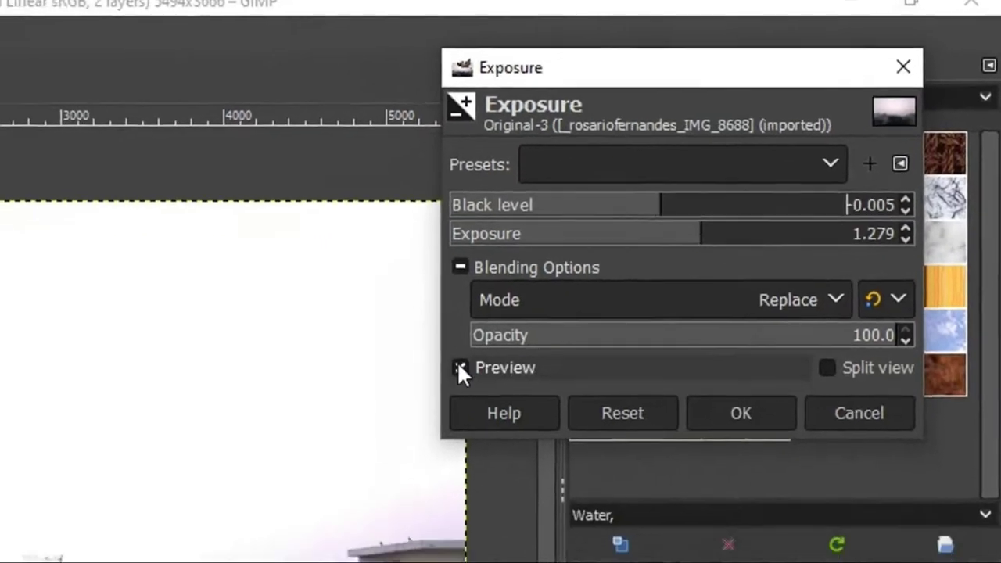
click(388, 430)
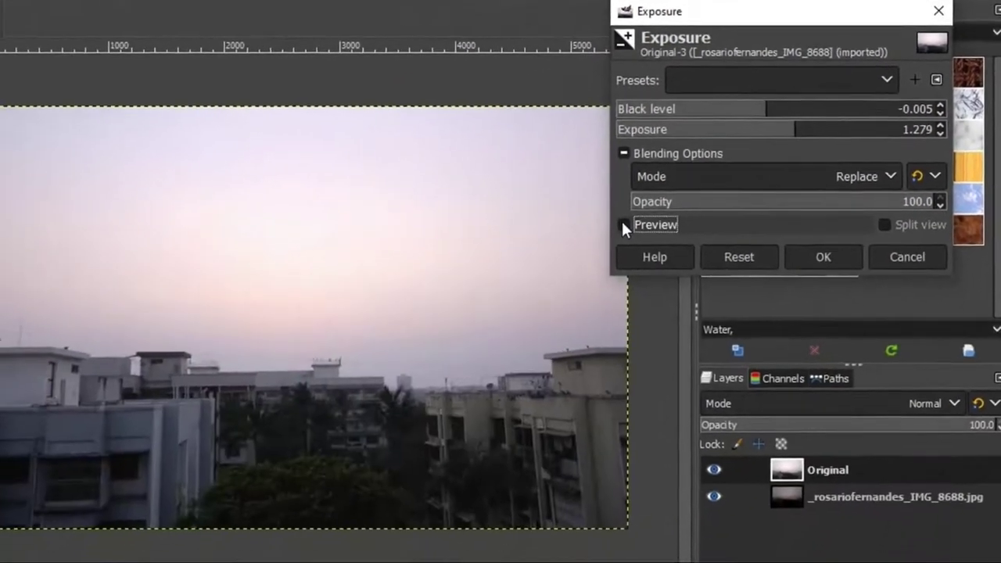
click(570, 270)
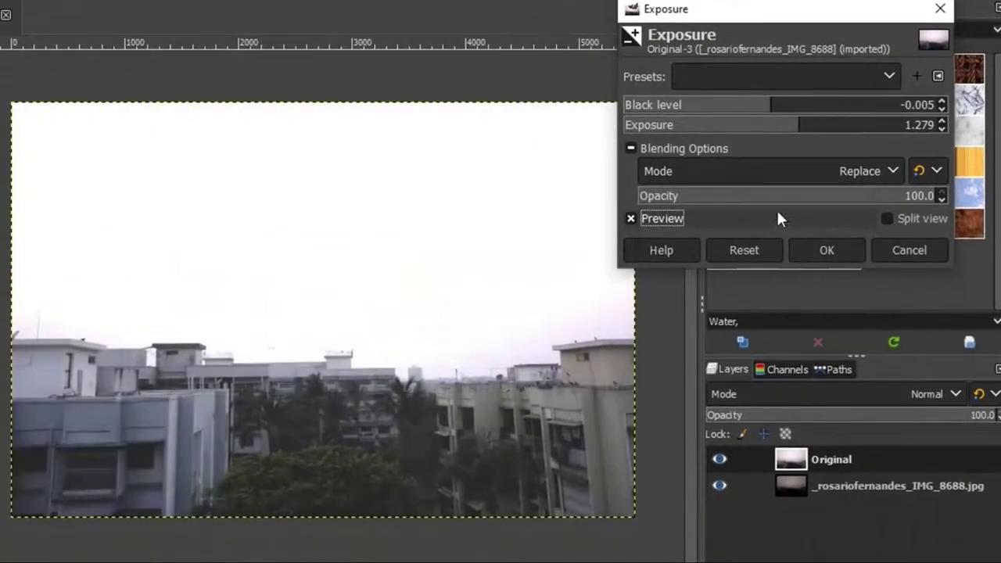
Compare in split view, then settle the exposure at 0.523 and apply it.
click(885, 217)
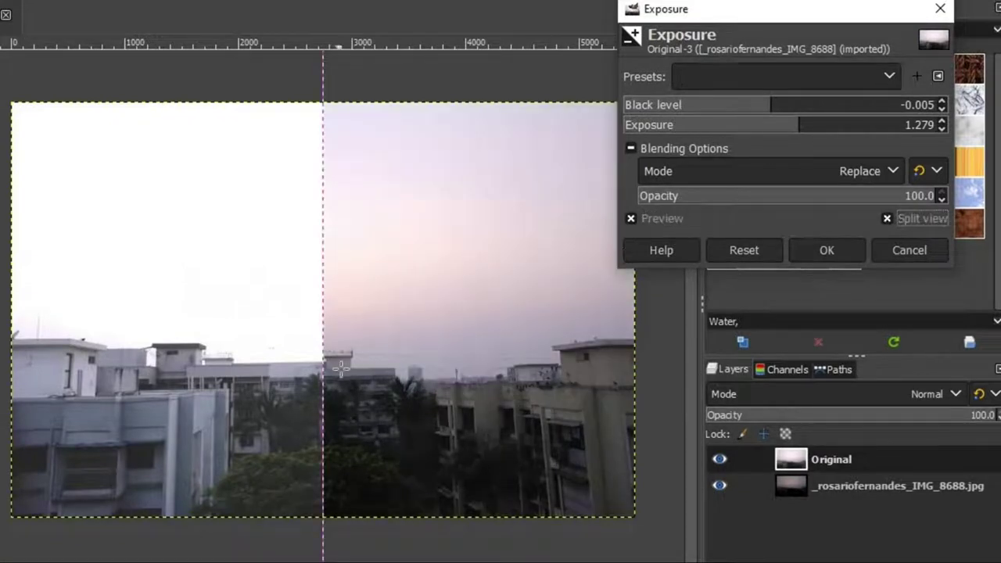
drag(323, 315, 345, 319)
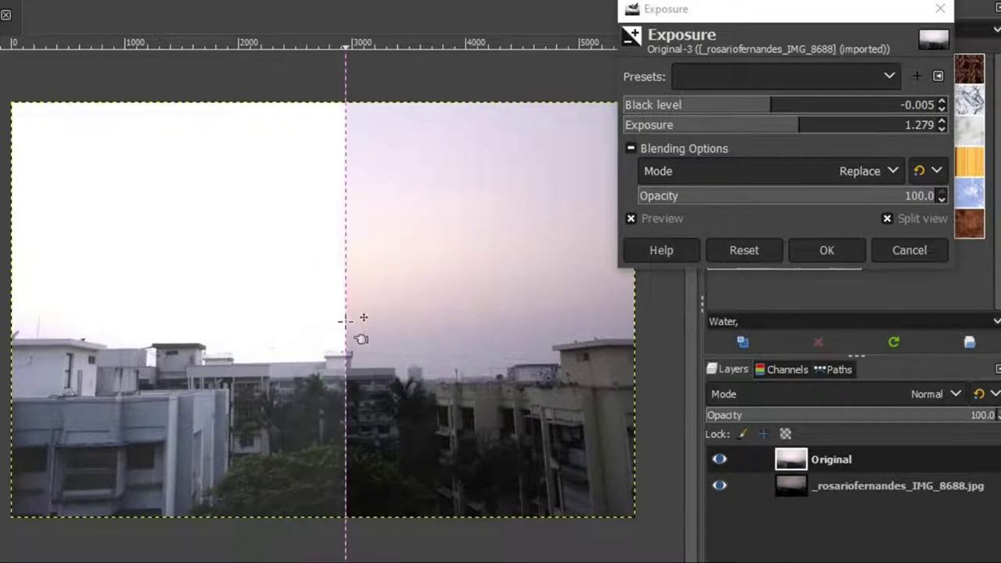
click(888, 217)
drag(778, 123, 796, 134)
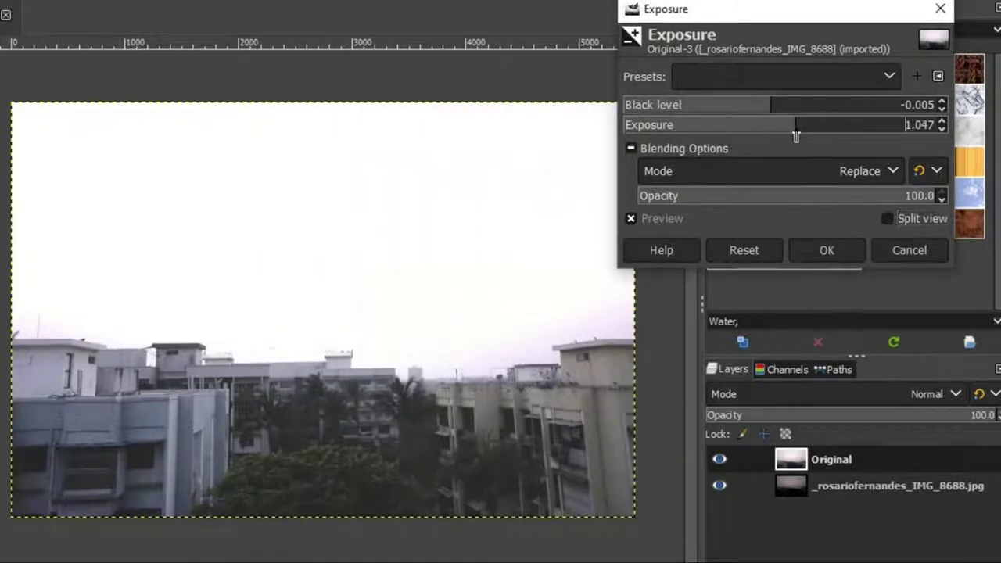
click(791, 135)
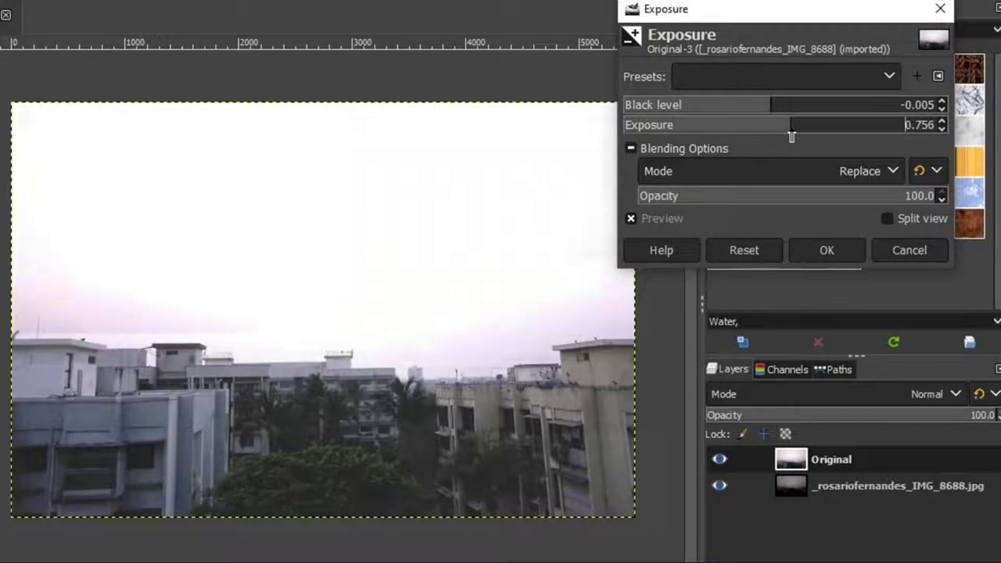
click(788, 134)
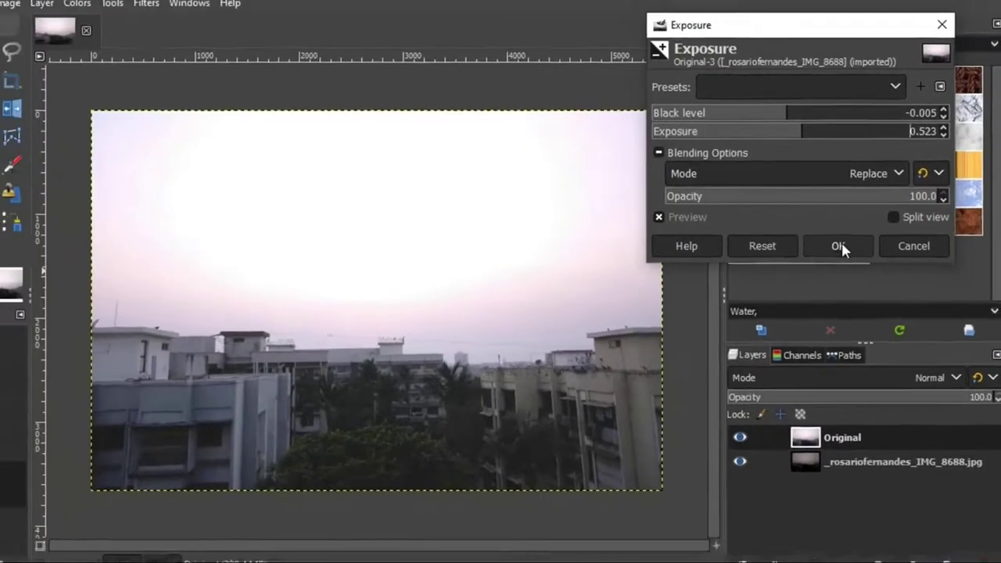
click(834, 249)
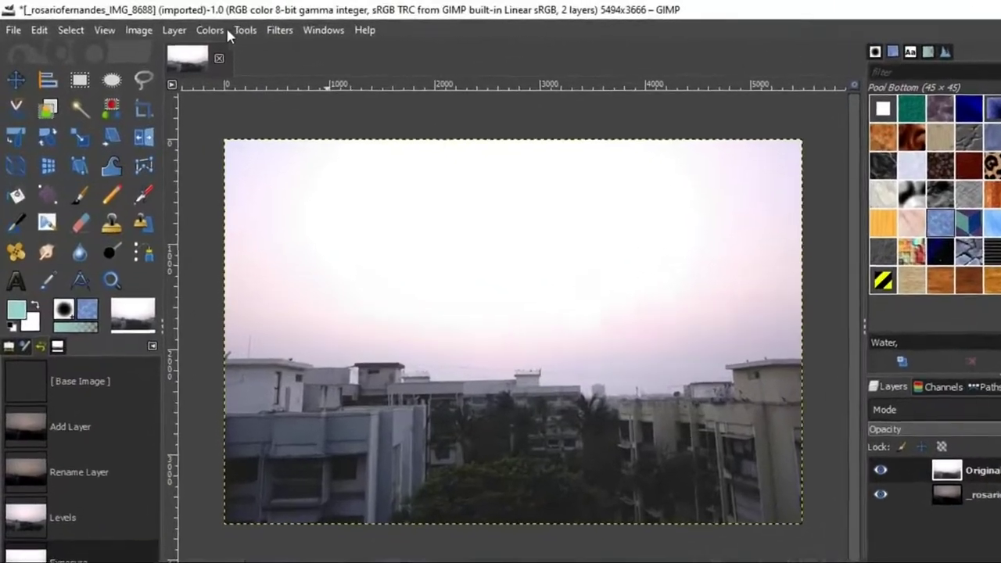
Apply a Color Temperature correction: original 6968.5 K, intended 8252.4 K.
click(182, 26)
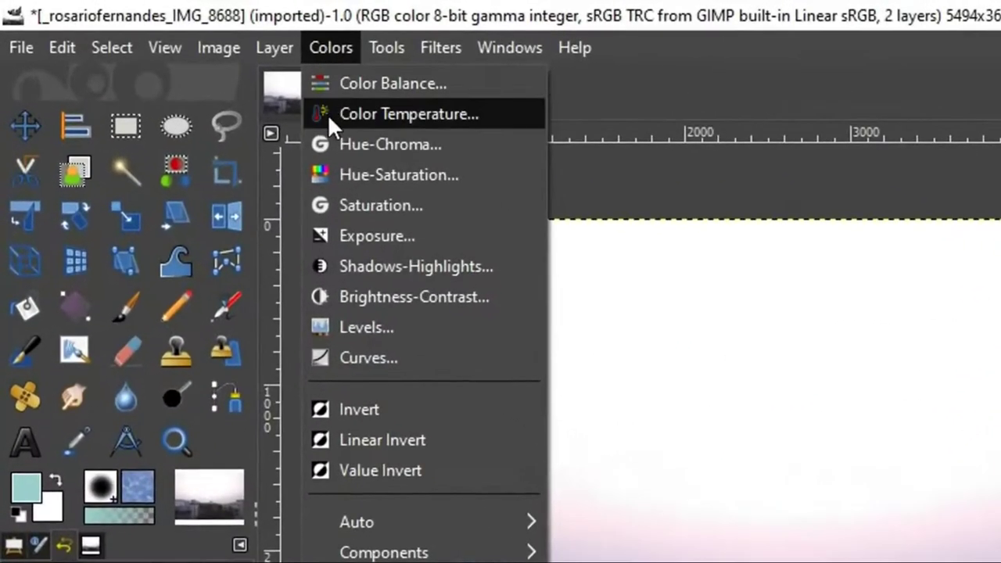
click(373, 115)
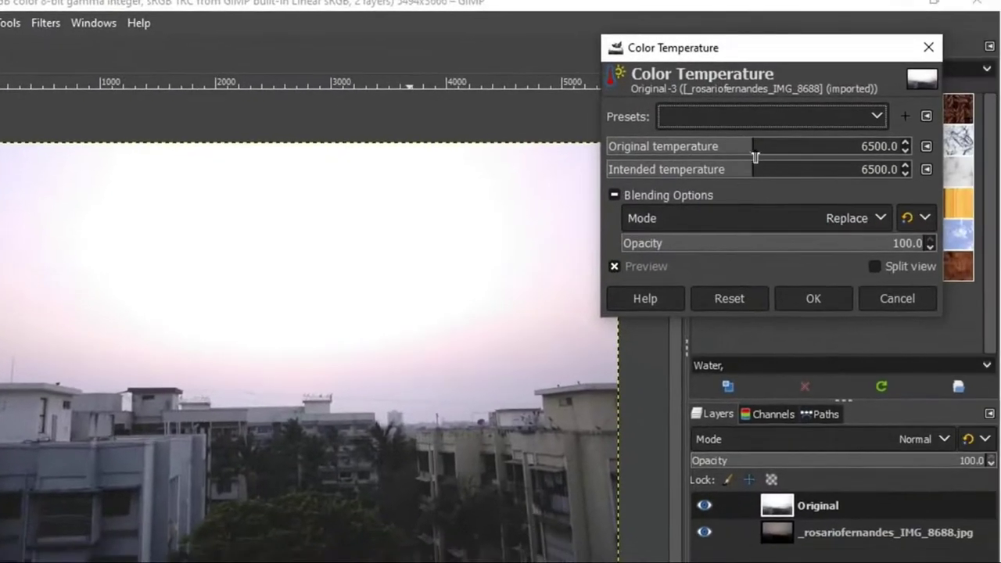
drag(750, 148, 799, 173)
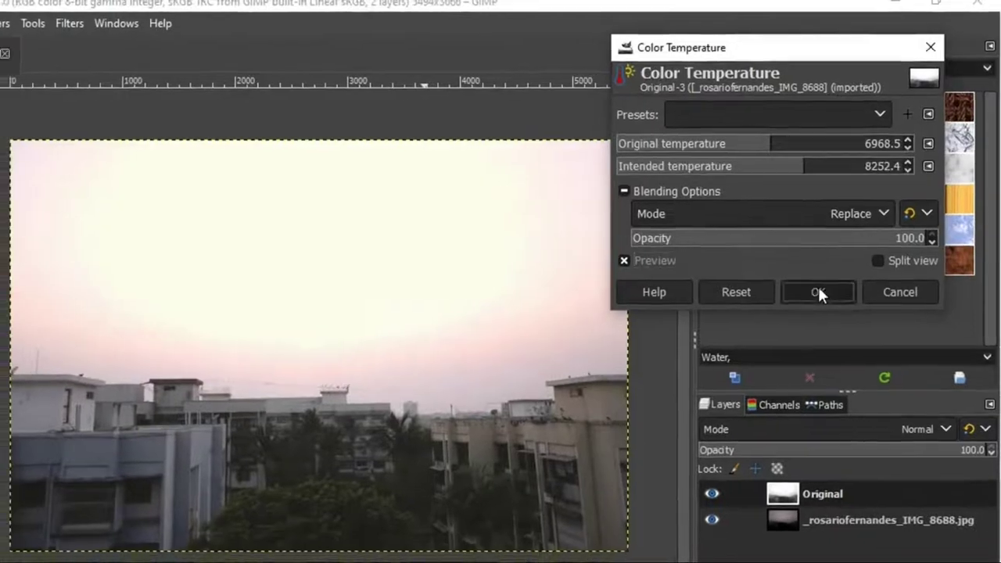
click(817, 292)
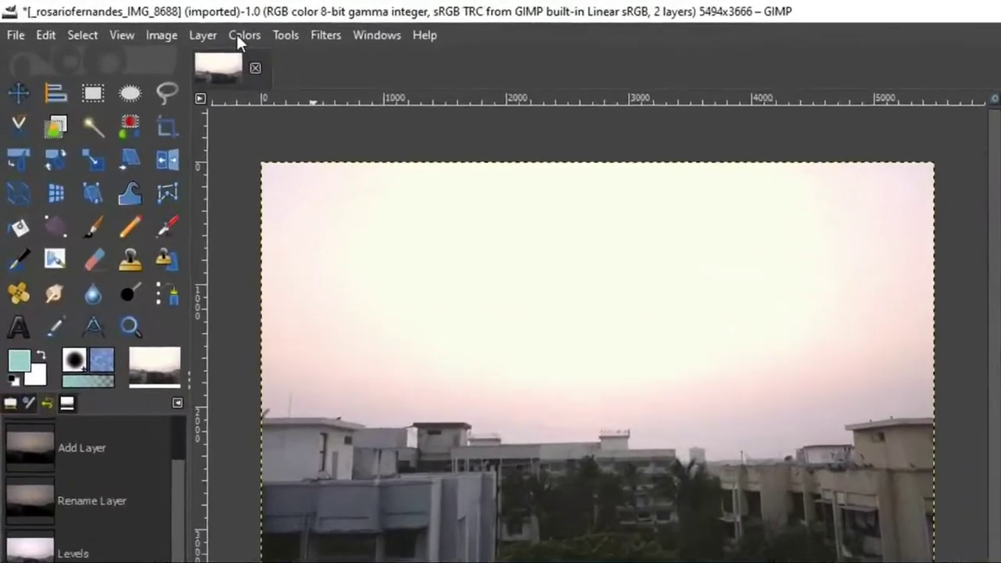
Apply an S-curve in Curves, lifting the highlights and mapping shadow input 60 to output 37.
click(182, 25)
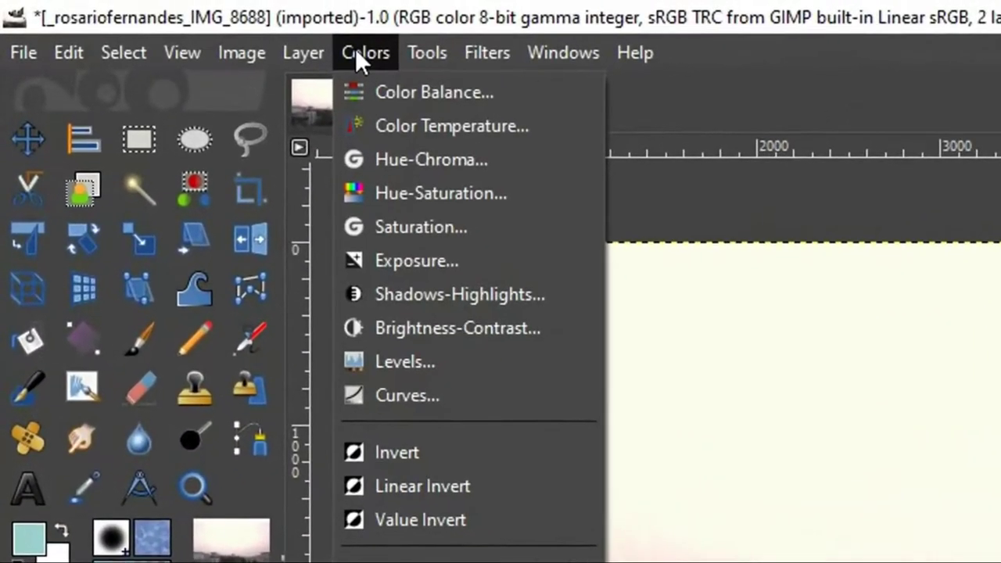
click(434, 394)
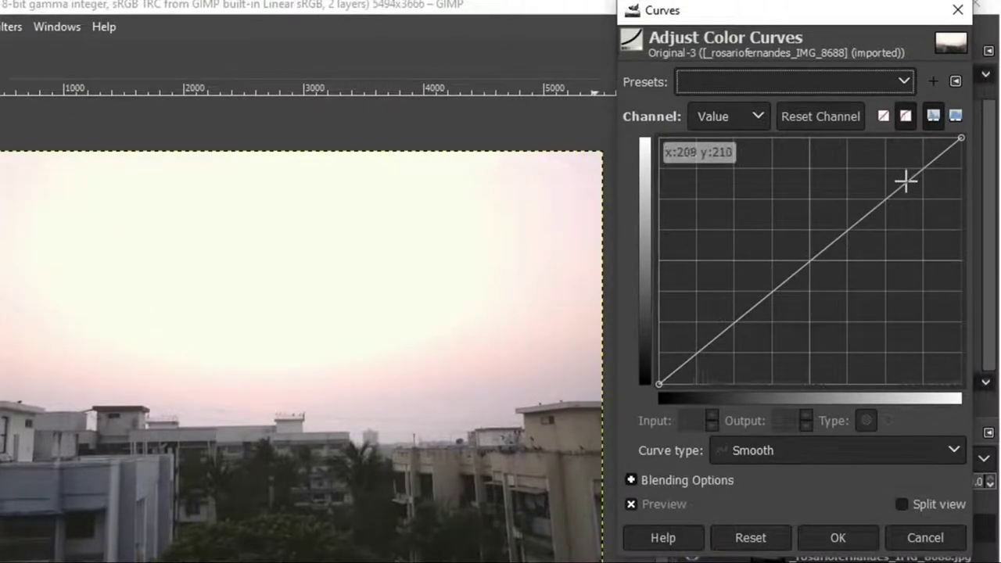
click(905, 181)
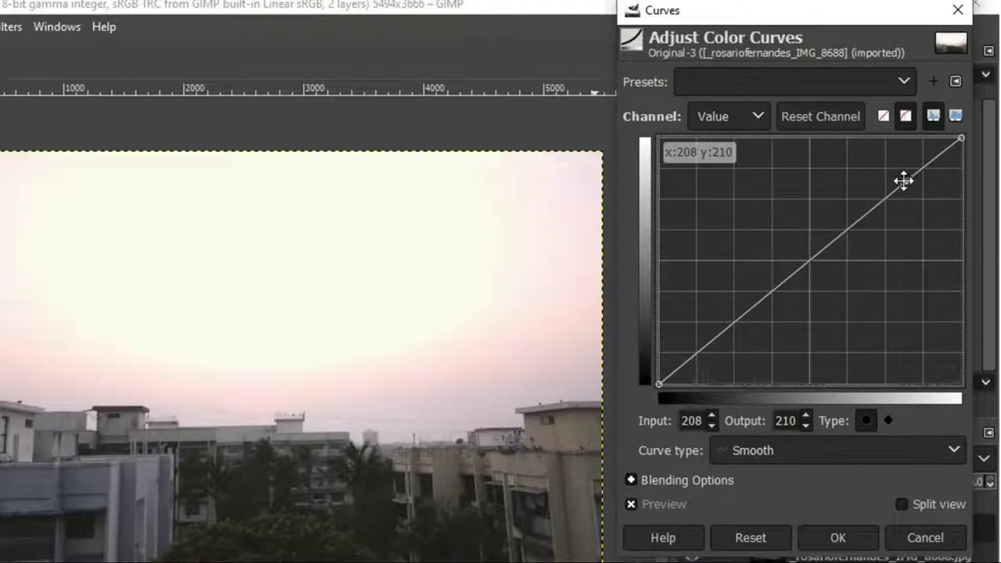
drag(902, 180, 894, 171)
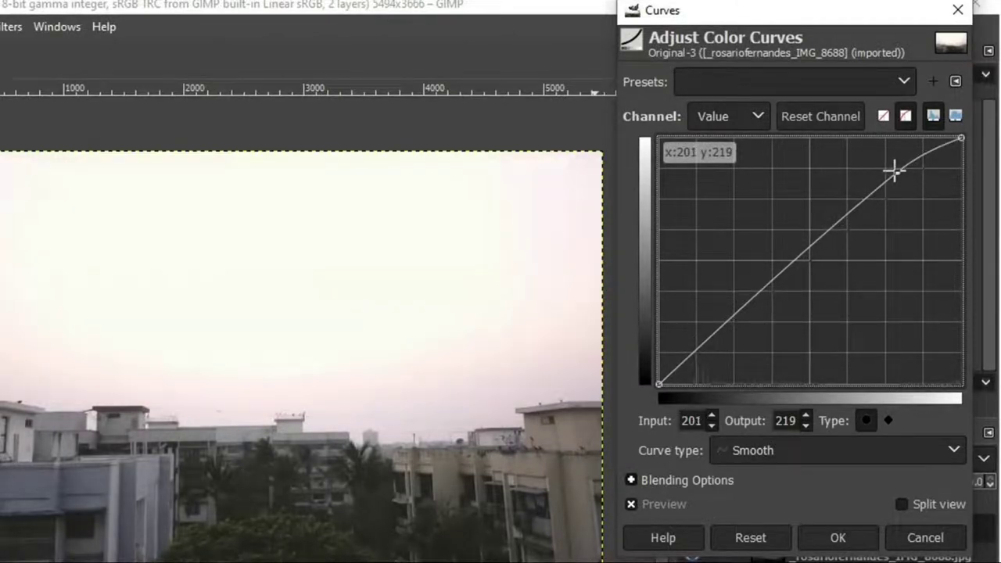
drag(894, 171, 896, 176)
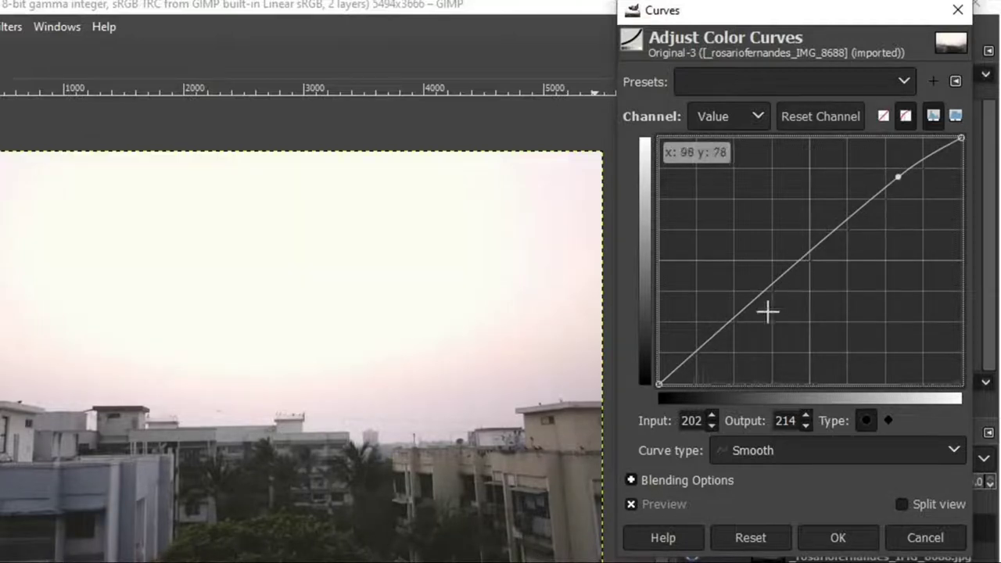
click(711, 336)
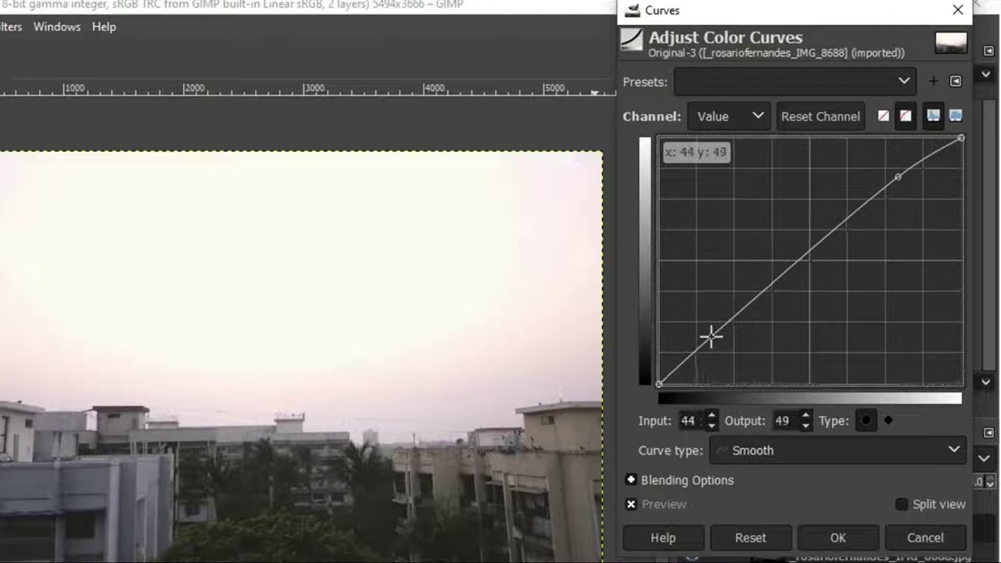
drag(711, 336, 729, 350)
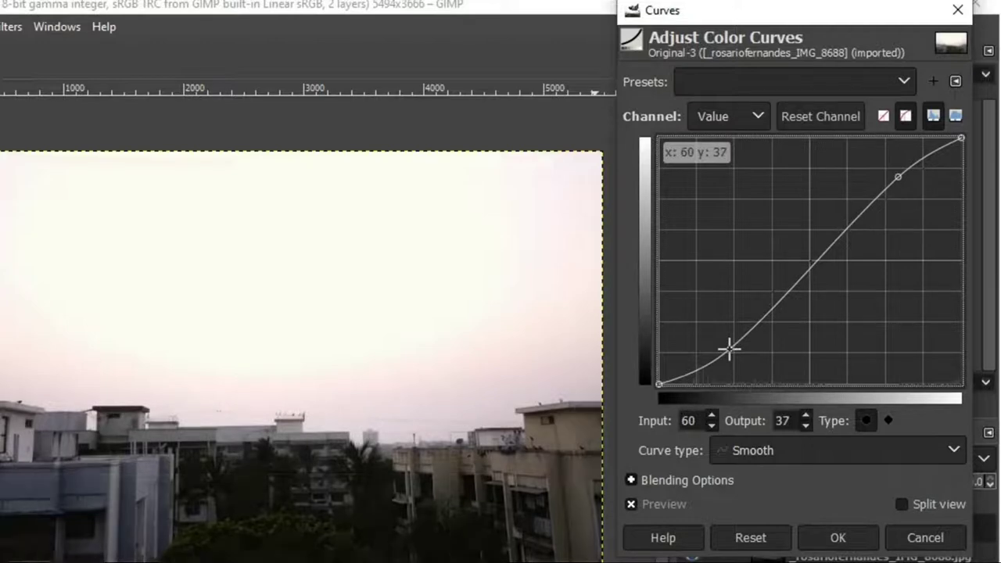
click(837, 537)
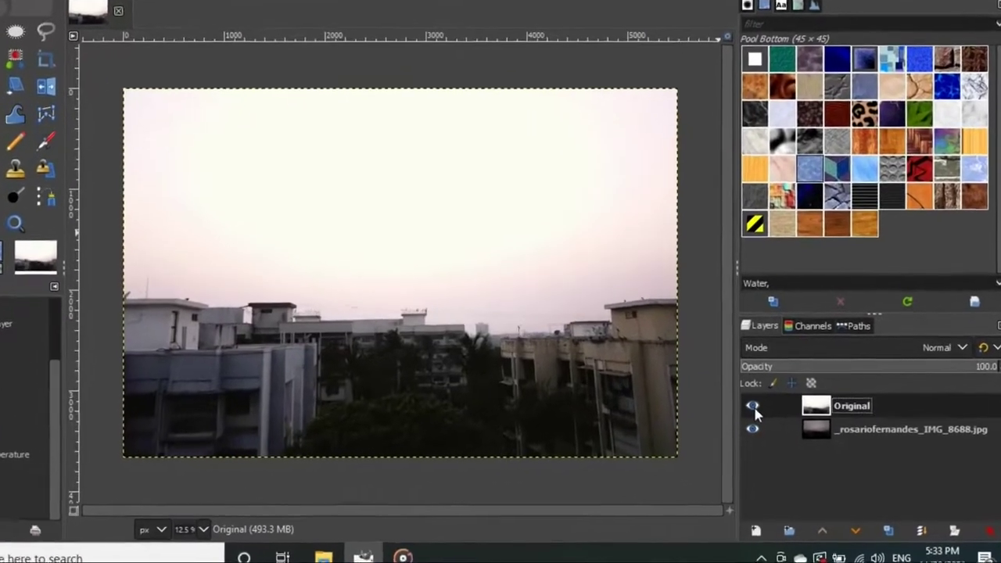
Hide and re-show the Original layer to compare, then open the File menu.
click(766, 407)
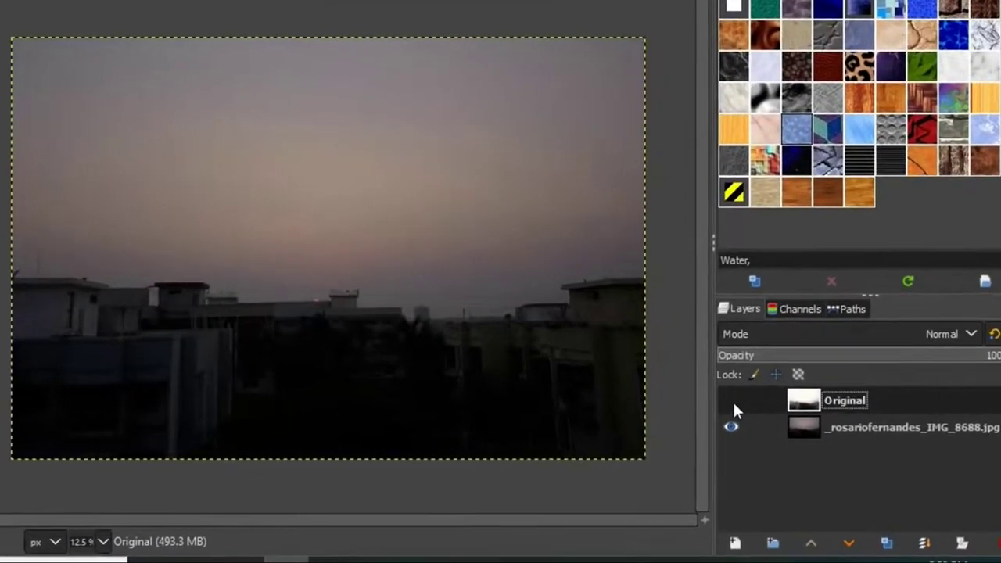
click(732, 401)
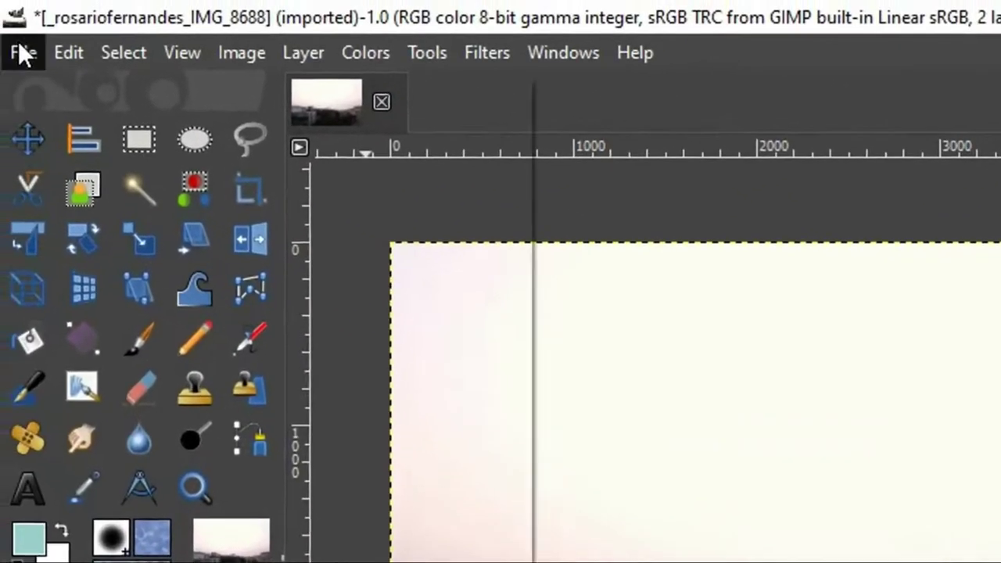
click(23, 53)
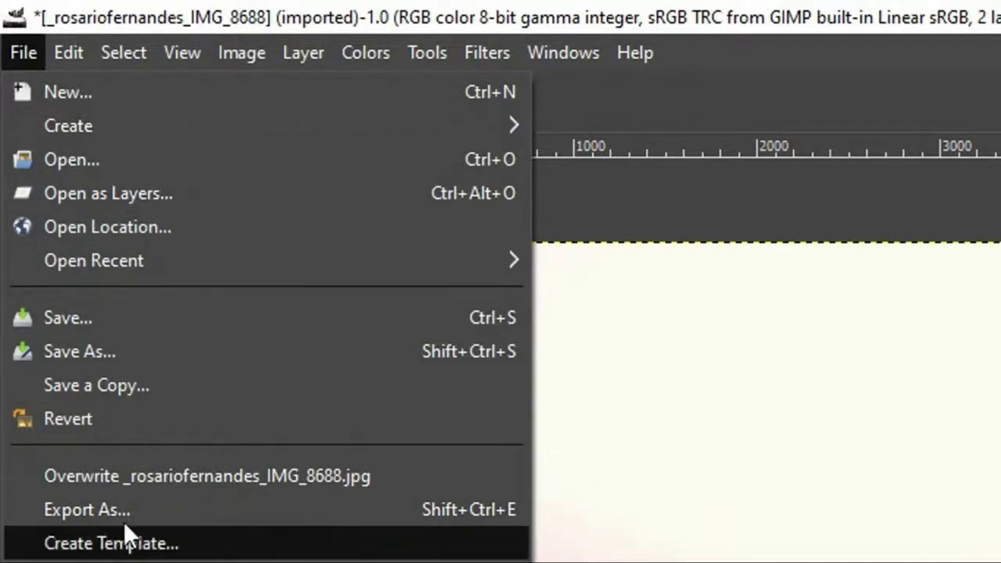
Export the image to the Desktop as FinalEXP.jpg, with JPEG image as the file type.
click(236, 509)
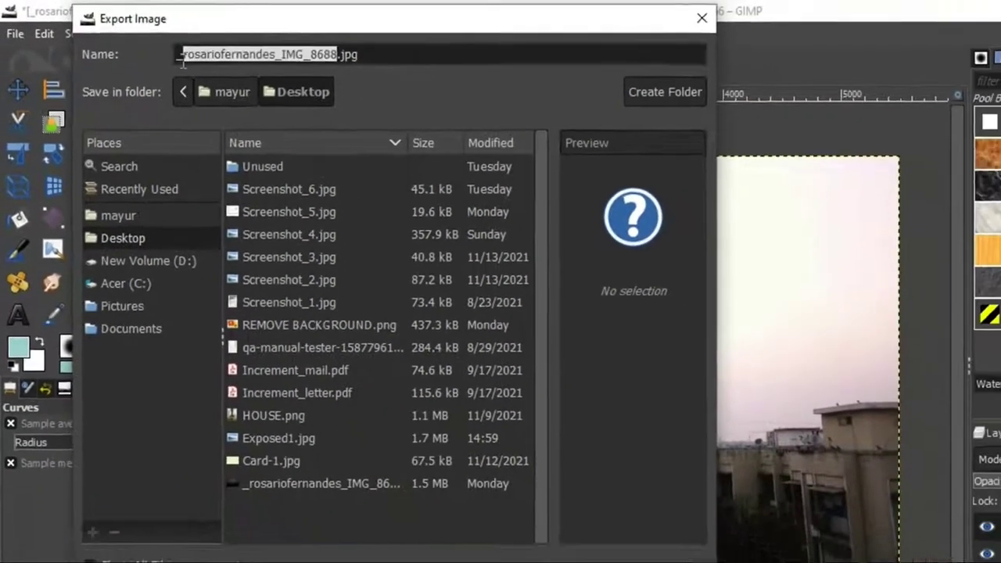
text(Final)
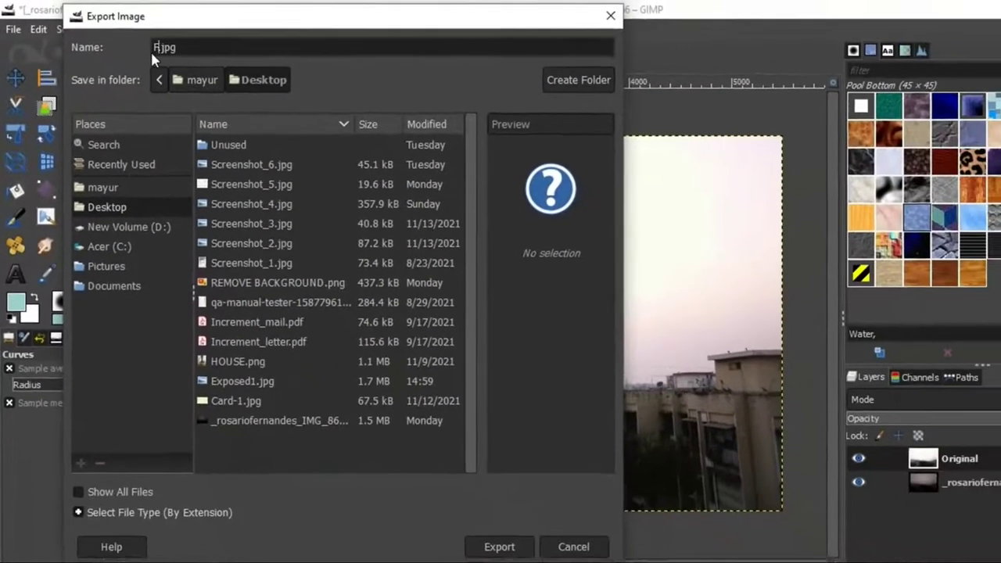
text(EXP)
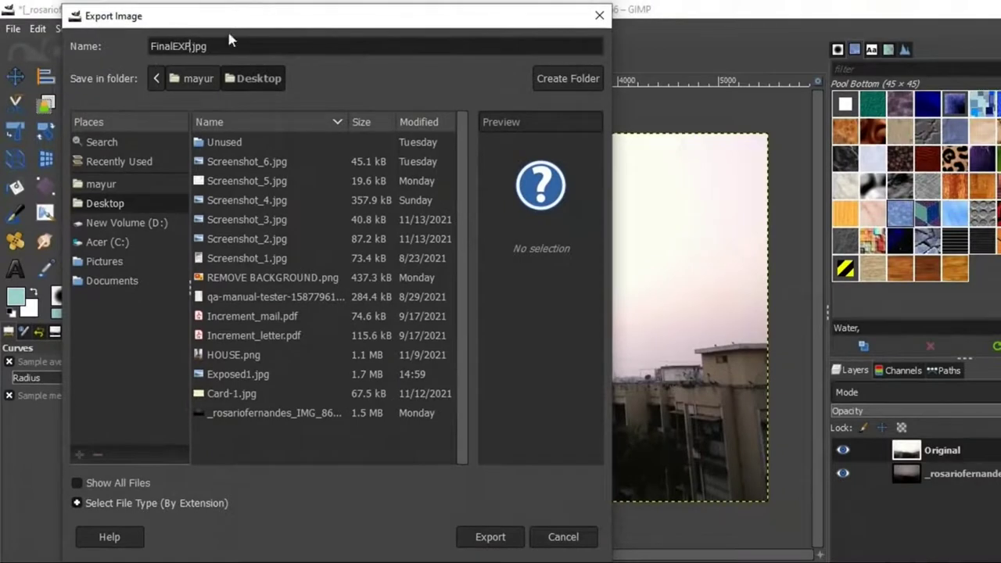
click(129, 505)
scroll(410, 386, down, 2)
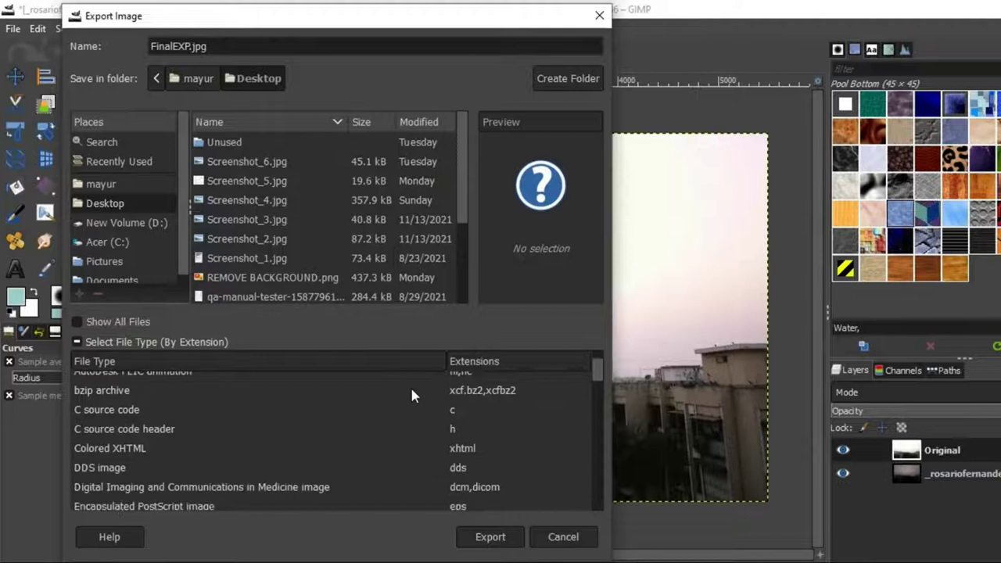
scroll(410, 399, down, 5)
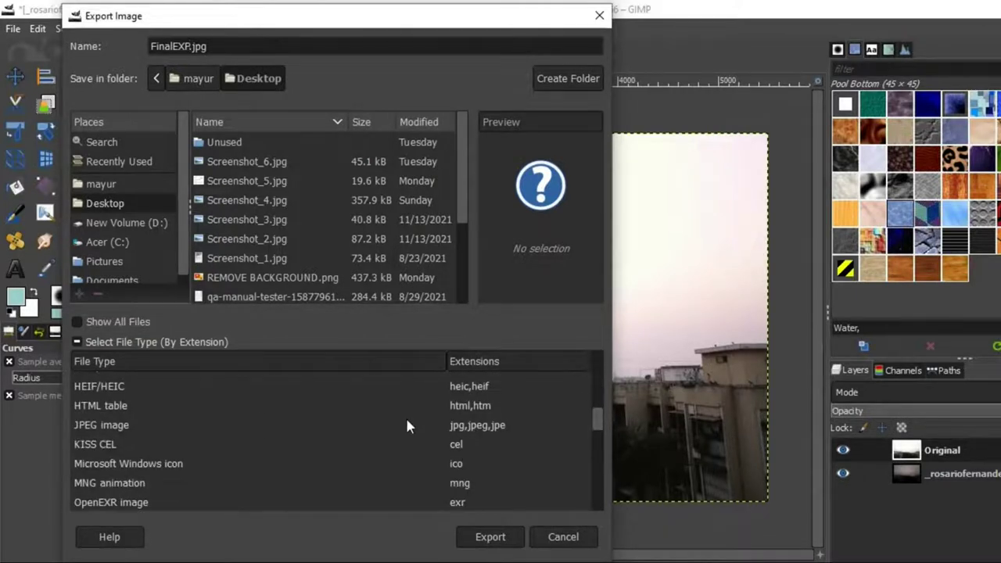
scroll(407, 423, down, 1)
scroll(407, 422, up, 2)
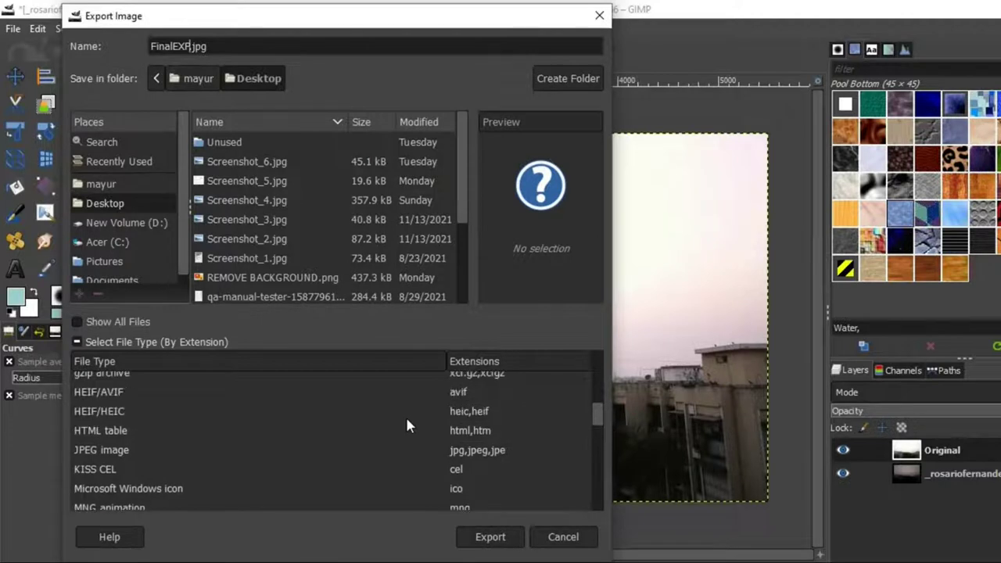
click(463, 450)
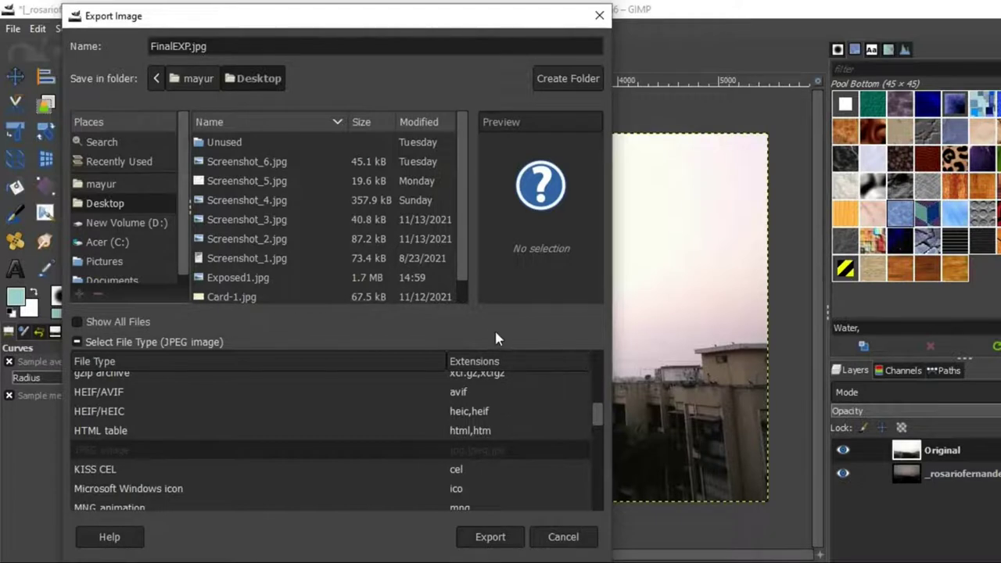
click(481, 541)
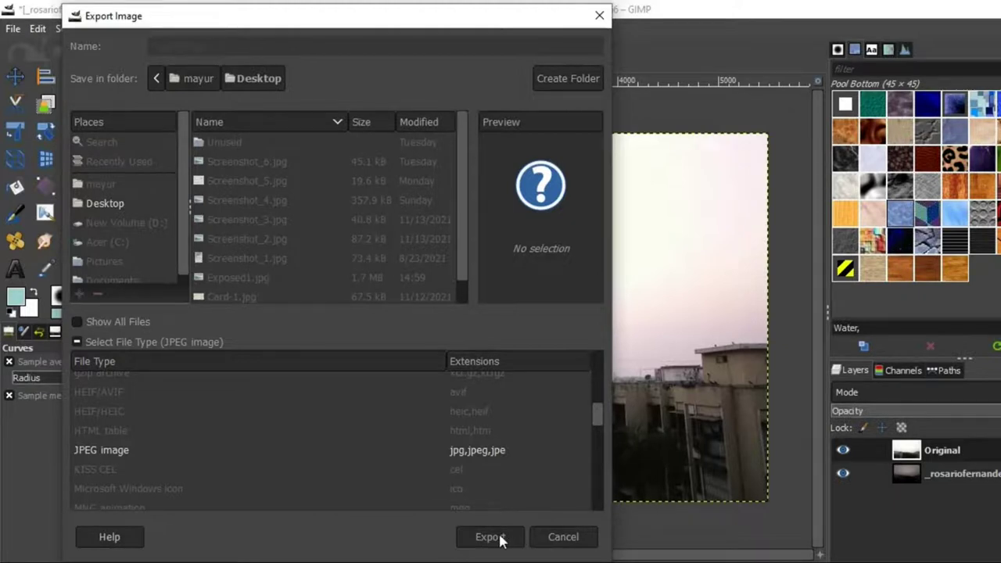
Lower the JPEG quality slightly below 90 and export FinalEXP.jpg.
click(500, 539)
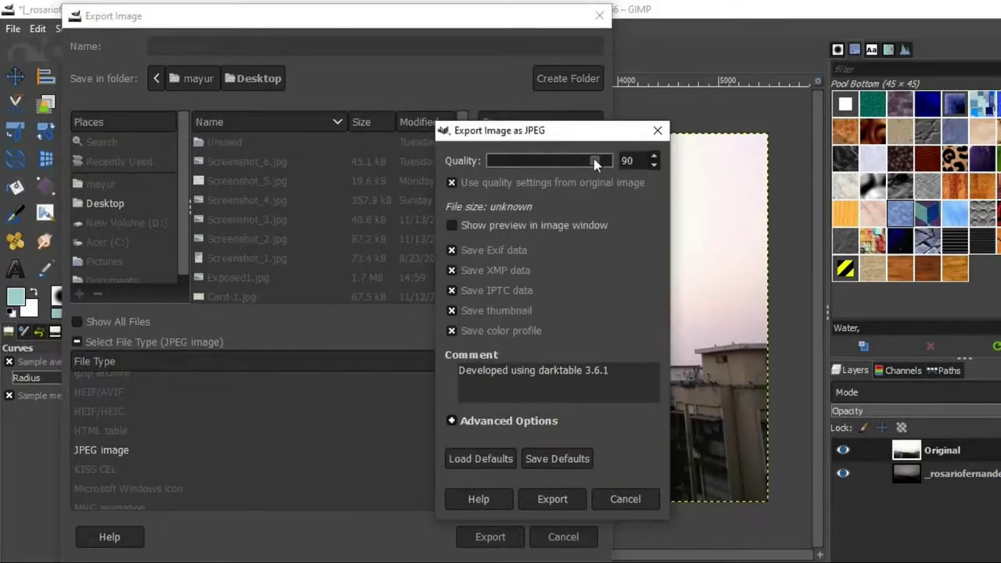
mouse_move(594, 162)
mouse_down()
mouse_move(583, 162)
mouse_move(592, 162)
mouse_up()
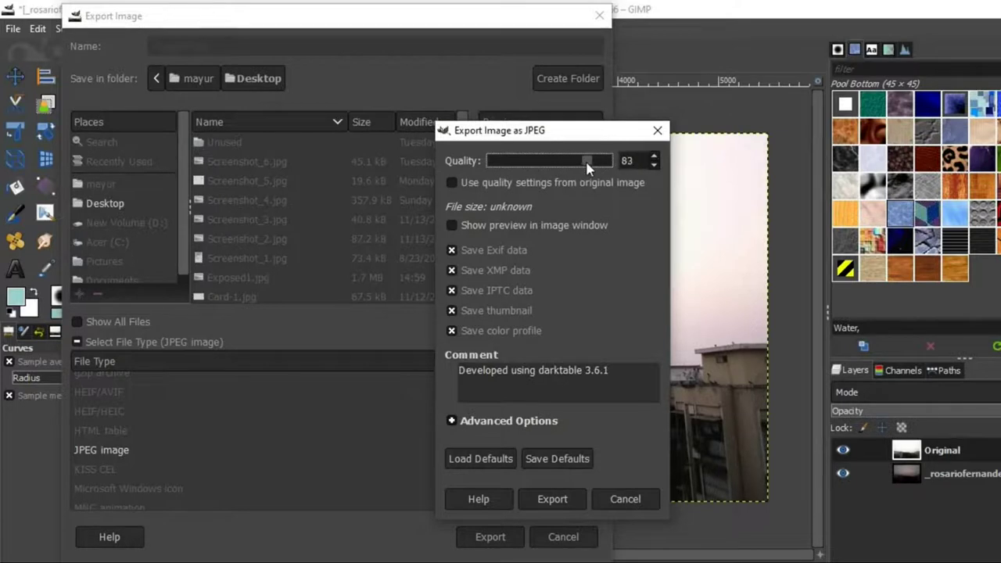
click(545, 498)
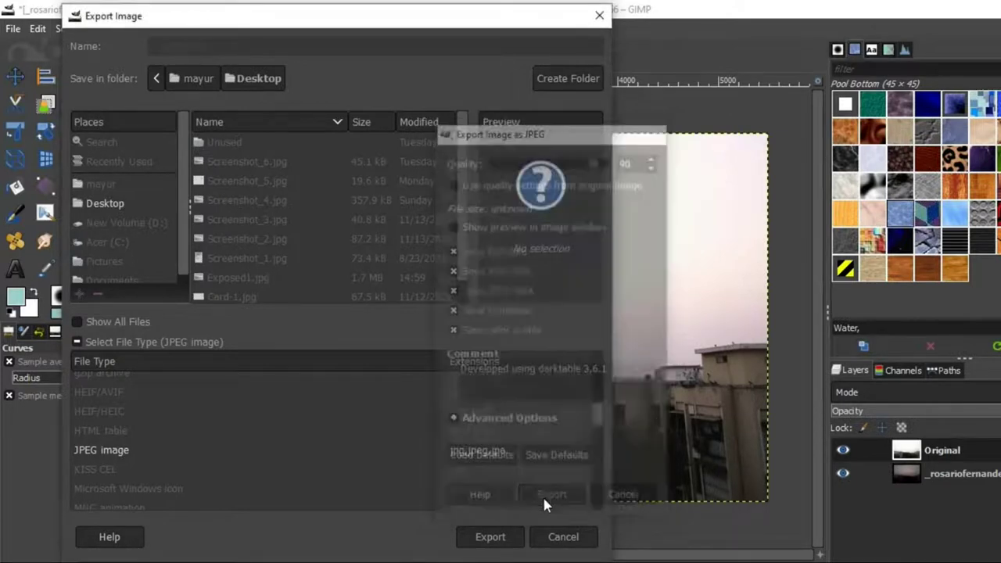